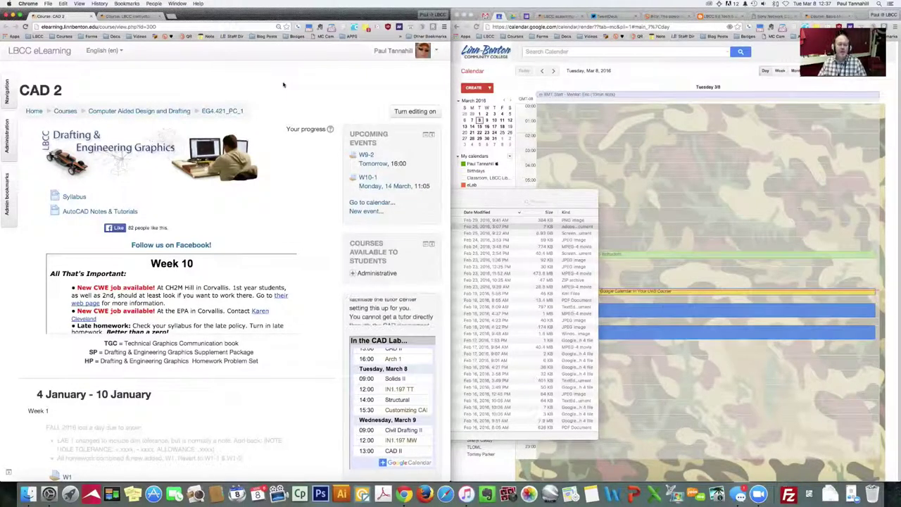
Examine the embedded "In the CAD Lab" calendar on the CAD 2 course page, including its earlier dates
{"action": "scroll", "coordinate": [323, 273], "scroll_direction": "down", "scroll_amount": 3}
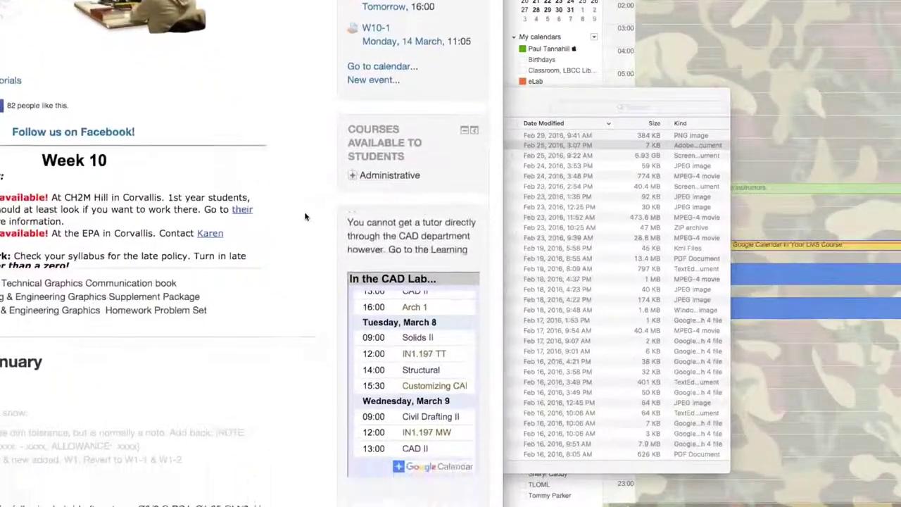
{"action": "scroll", "coordinate": [305, 215], "scroll_direction": "down", "scroll_amount": 1}
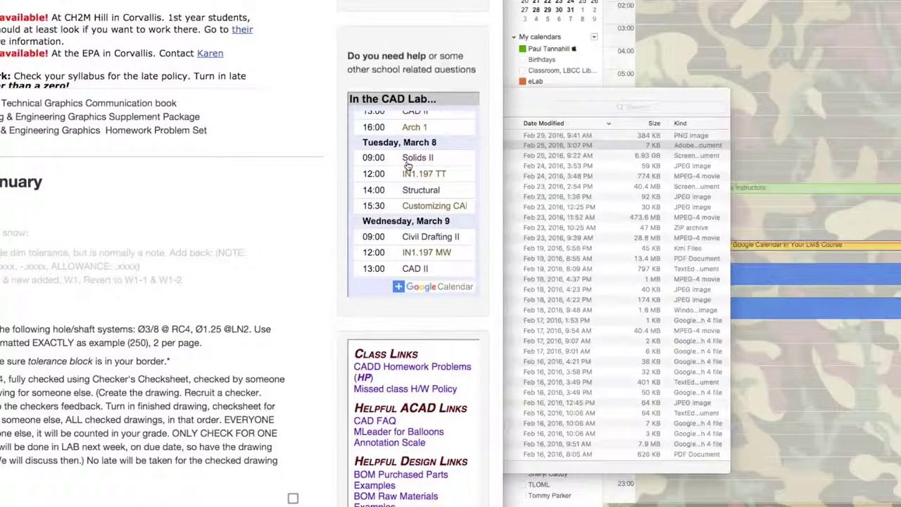
{"action": "scroll", "coordinate": [407, 166], "scroll_direction": "down", "scroll_amount": 2}
{"action": "scroll", "coordinate": [407, 166], "scroll_direction": "down", "scroll_amount": 1}
{"action": "scroll", "coordinate": [407, 166], "scroll_direction": "up", "scroll_amount": 8}
{"action": "scroll", "coordinate": [407, 166], "scroll_direction": "up", "scroll_amount": 10}
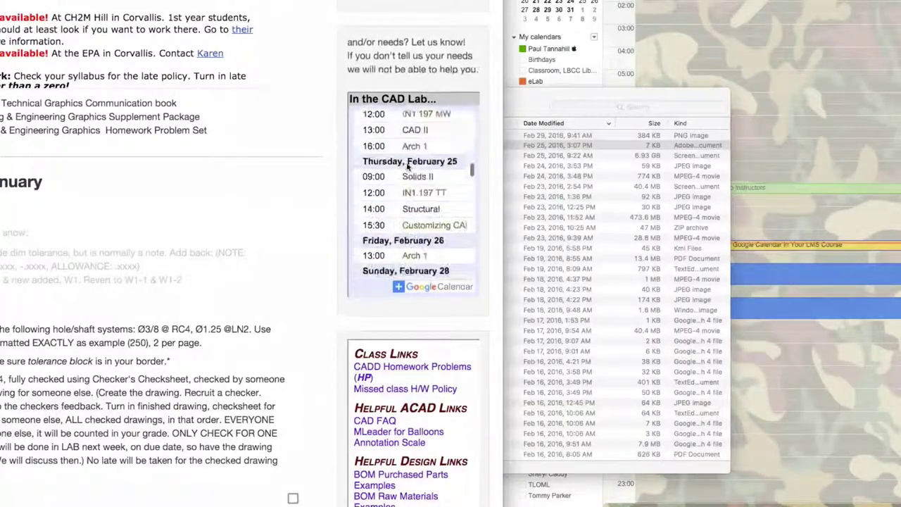
{"action": "scroll", "coordinate": [407, 167], "scroll_direction": "up", "scroll_amount": 10}
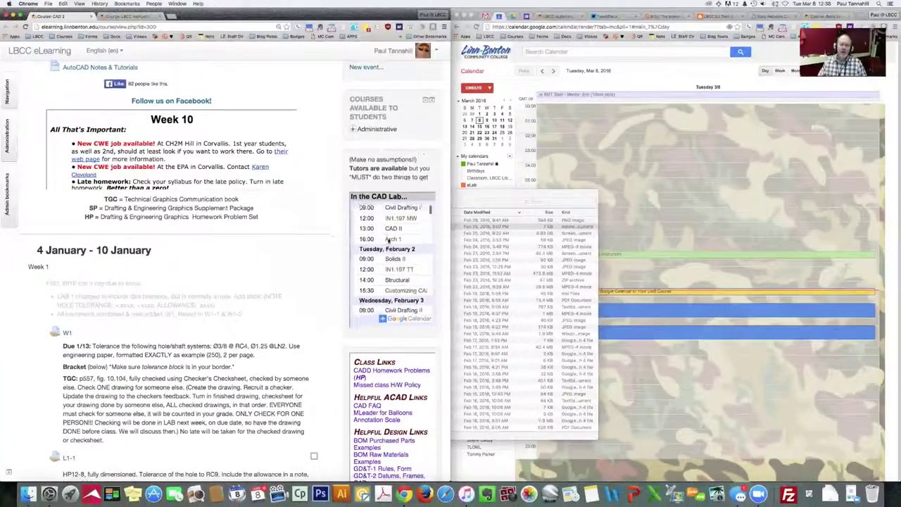
{"action": "scroll", "coordinate": [407, 166], "scroll_direction": "up", "scroll_amount": 3}
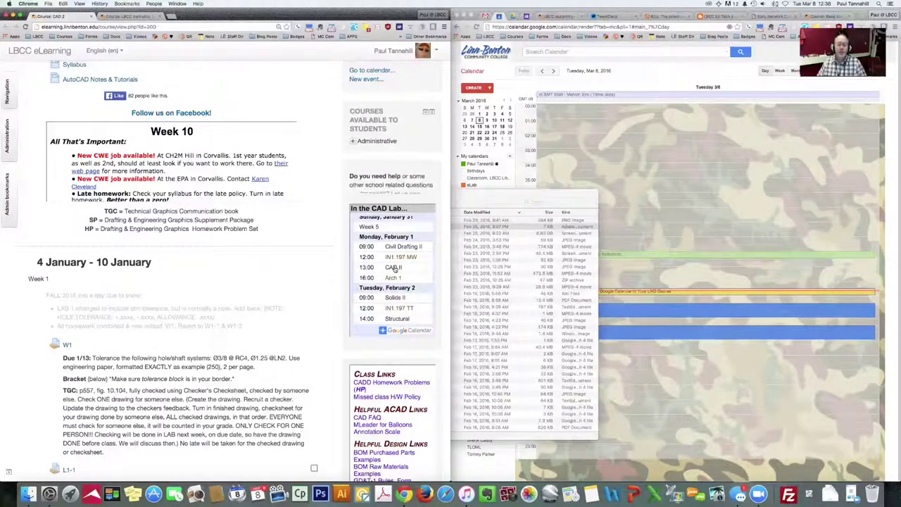
Add a new HTML block to the LBCC Instructor Lounge course with editing enabled, and open the block's configuration
{"action": "left_click", "coordinate": [102, 15]}
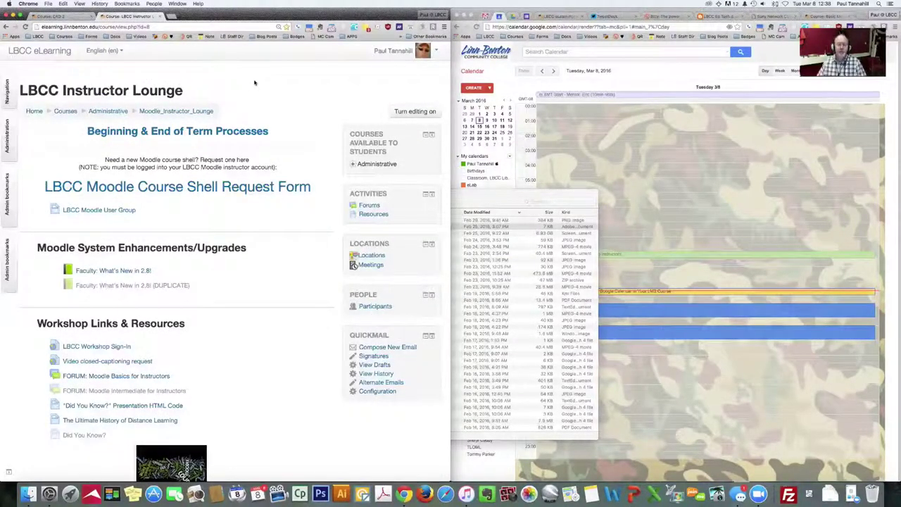
{"action": "left_click", "coordinate": [415, 112]}
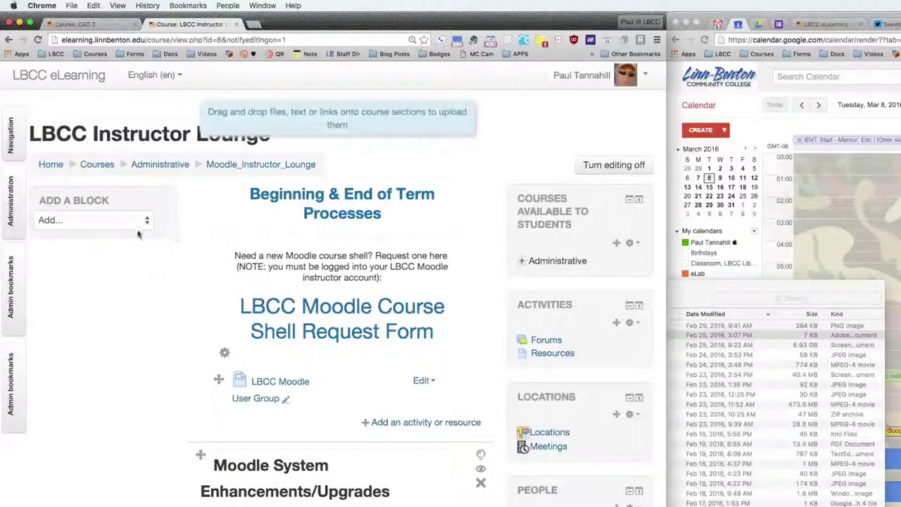
{"action": "left_click", "coordinate": [60, 221]}
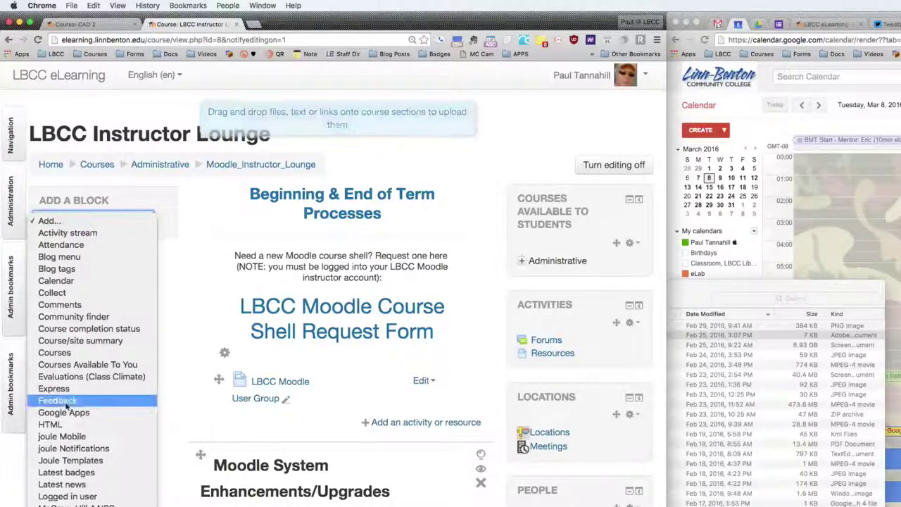
{"action": "left_click", "coordinate": [49, 425]}
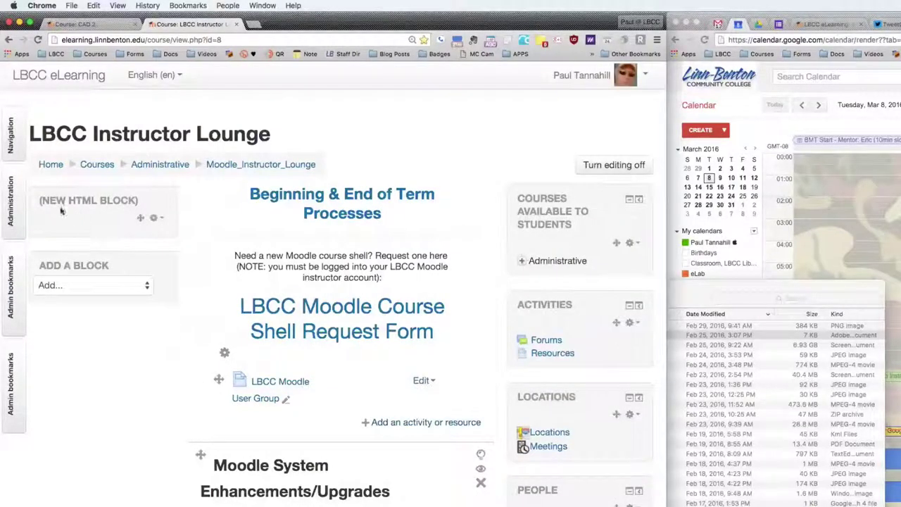
{"action": "left_click", "coordinate": [155, 219]}
{"action": "left_click", "coordinate": [64, 191]}
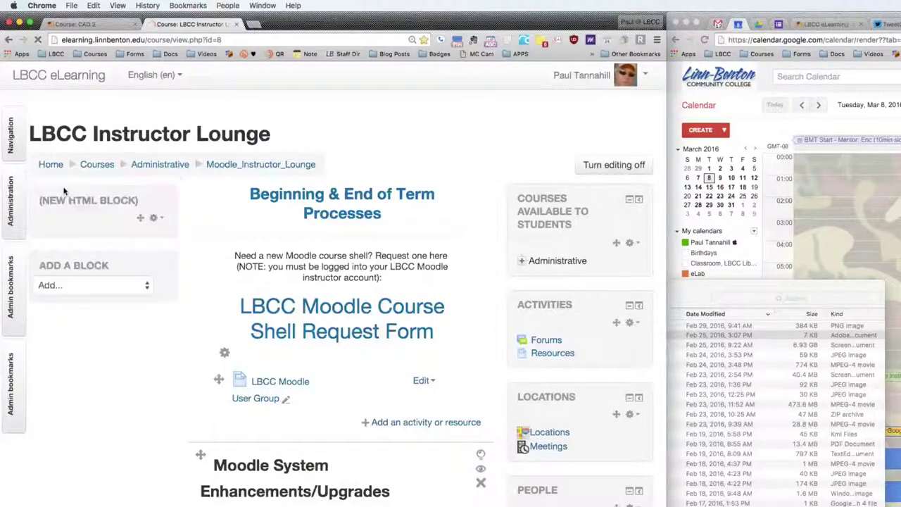
Open the settings of the eLearning/Ed Tech Events calendar in Google Calendar and go to its Embeddable Calendar Helper
{"action": "left_click", "coordinate": [888, 121]}
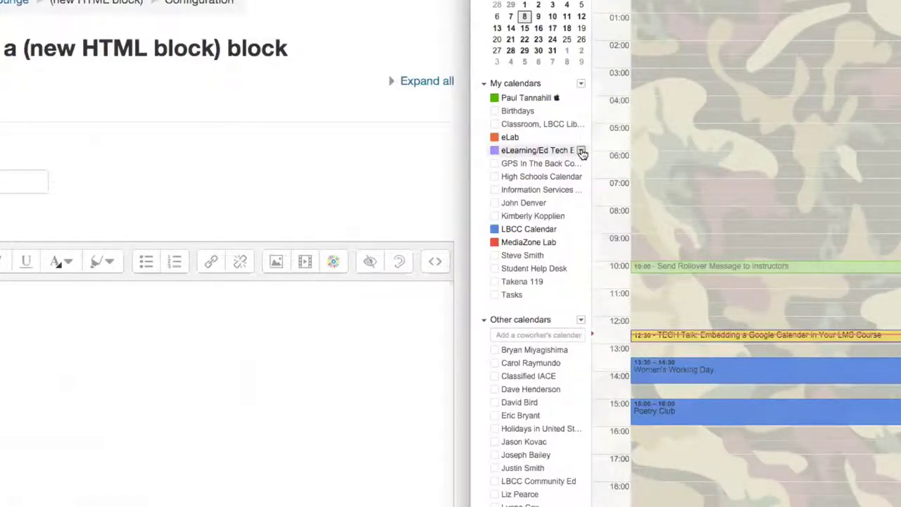
{"action": "left_click", "coordinate": [582, 151]}
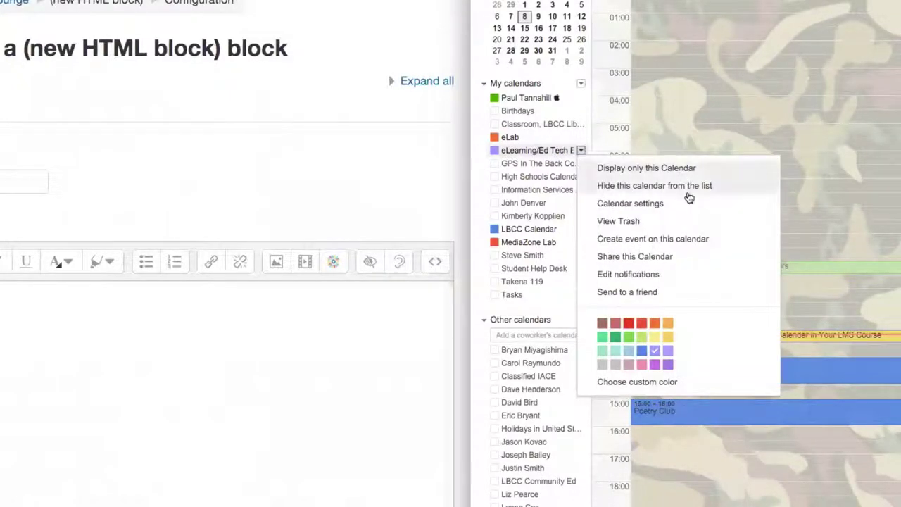
{"action": "left_click", "coordinate": [646, 205]}
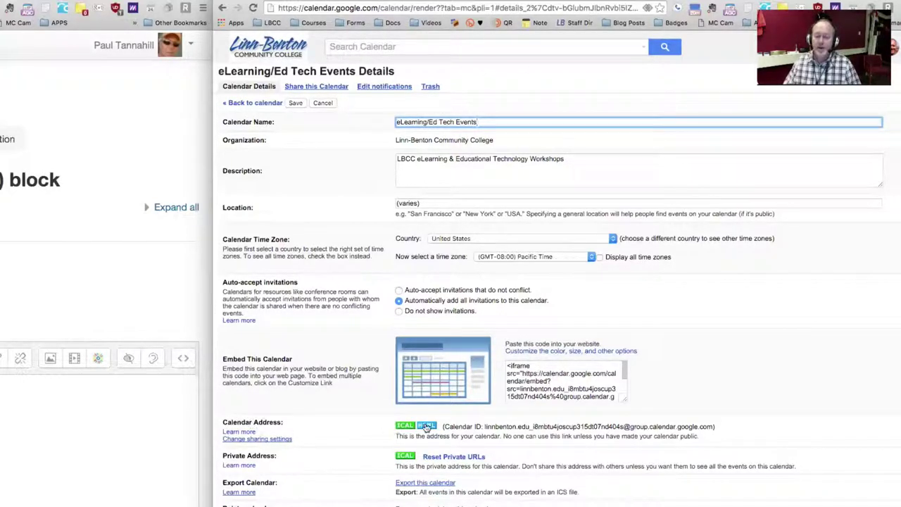
{"action": "left_click", "coordinate": [426, 427]}
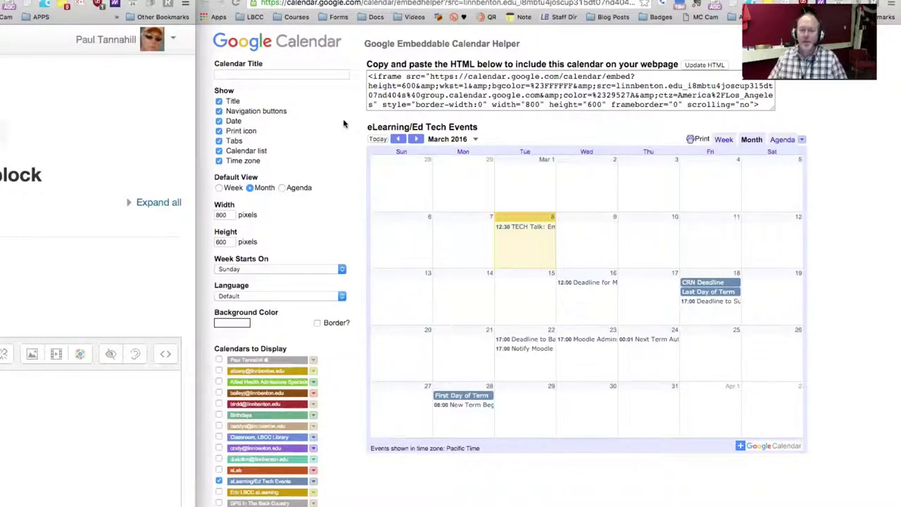
Set the embedded calendar's default view to Agenda and hide its navigation buttons, date, print icon, tabs, calendar list and time zone
{"action": "left_click", "coordinate": [281, 188]}
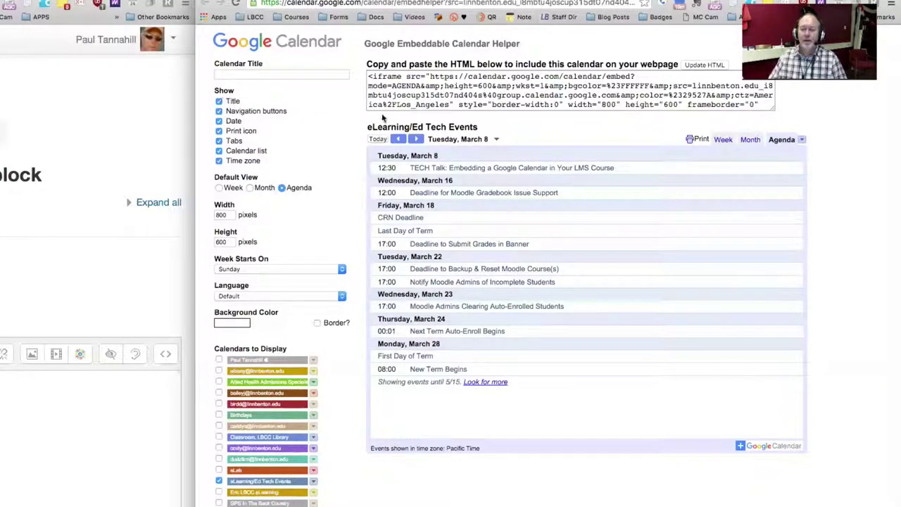
{"action": "left_click", "coordinate": [219, 112]}
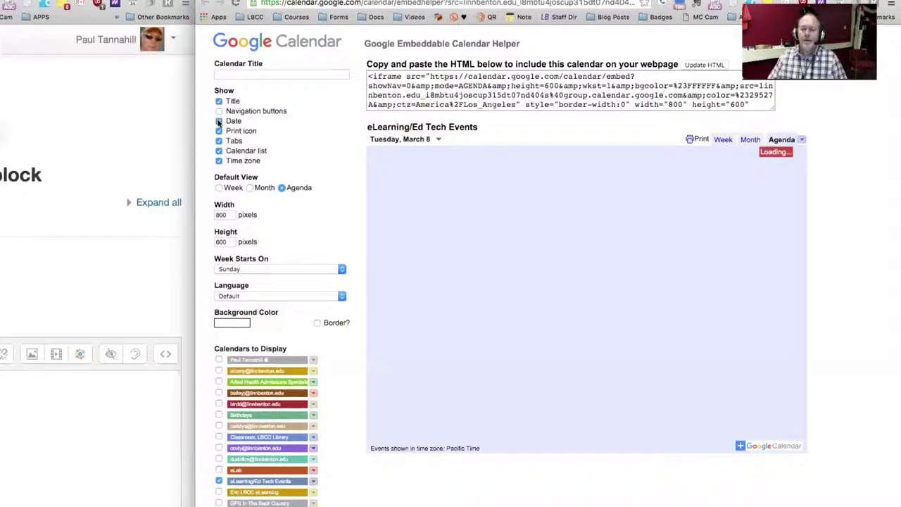
{"action": "left_click", "coordinate": [219, 121]}
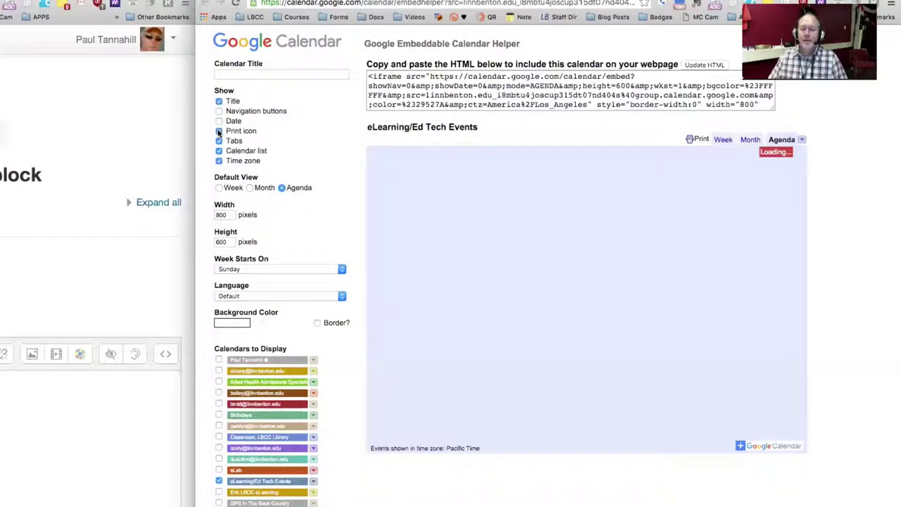
{"action": "left_click", "coordinate": [219, 131]}
{"action": "left_click", "coordinate": [219, 141]}
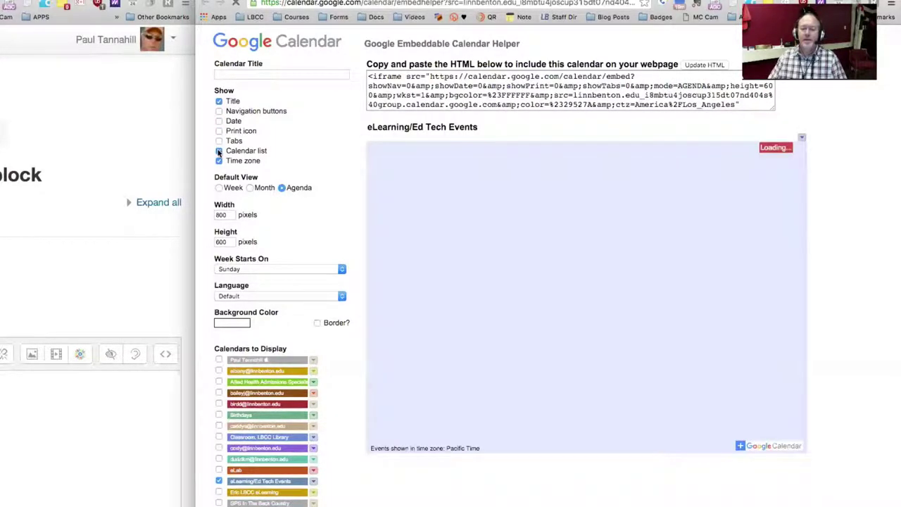
{"action": "left_click", "coordinate": [219, 151]}
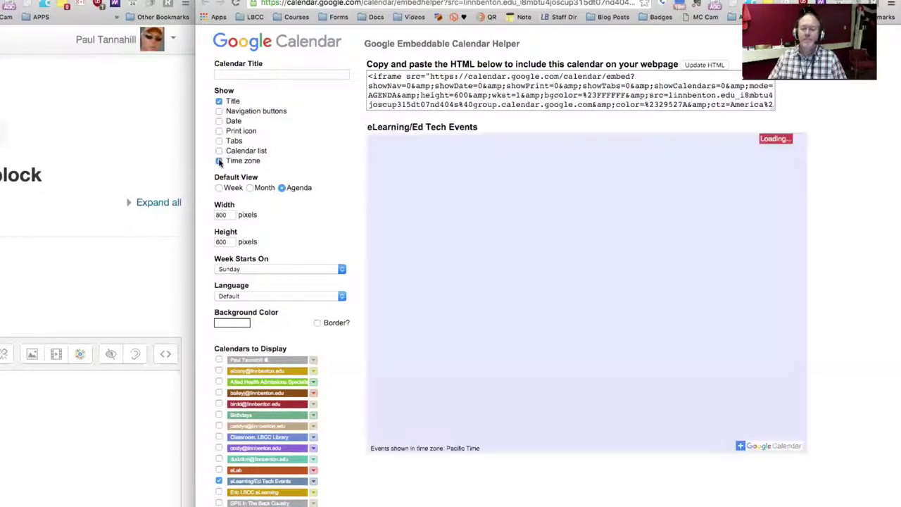
{"action": "left_click", "coordinate": [219, 161]}
Title the embedded calendar "eLearning Ed Tech Events"
{"action": "left_click", "coordinate": [305, 74]}
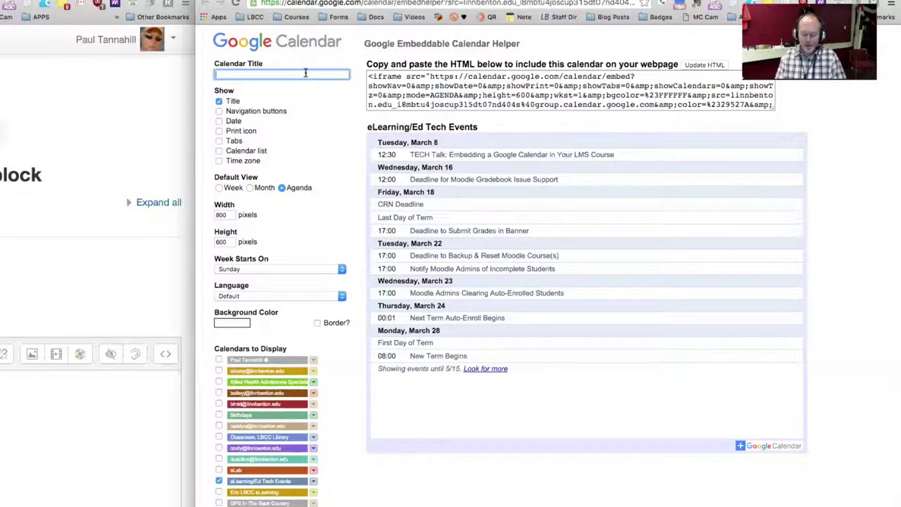
{"action": "type", "text": "eLearning/"}
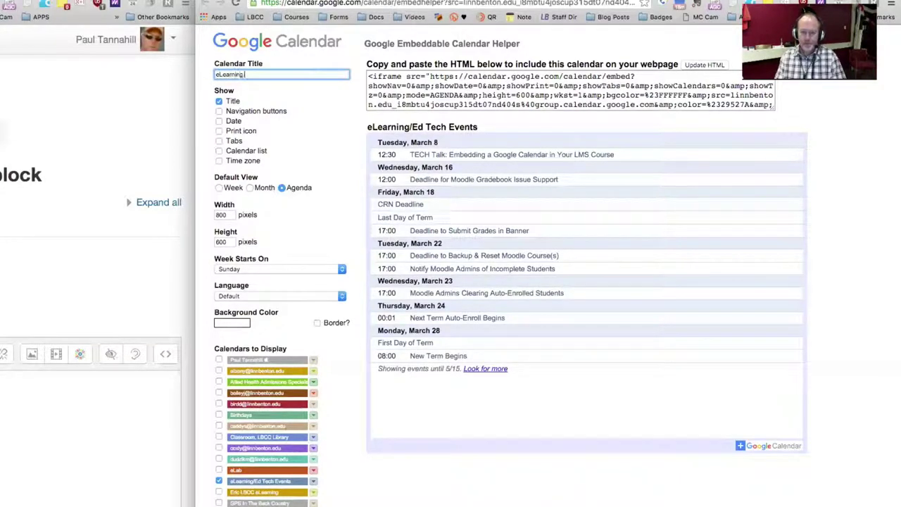
{"action": "key", "text": "BackSpace"}
{"action": "type", "text": " Events"}
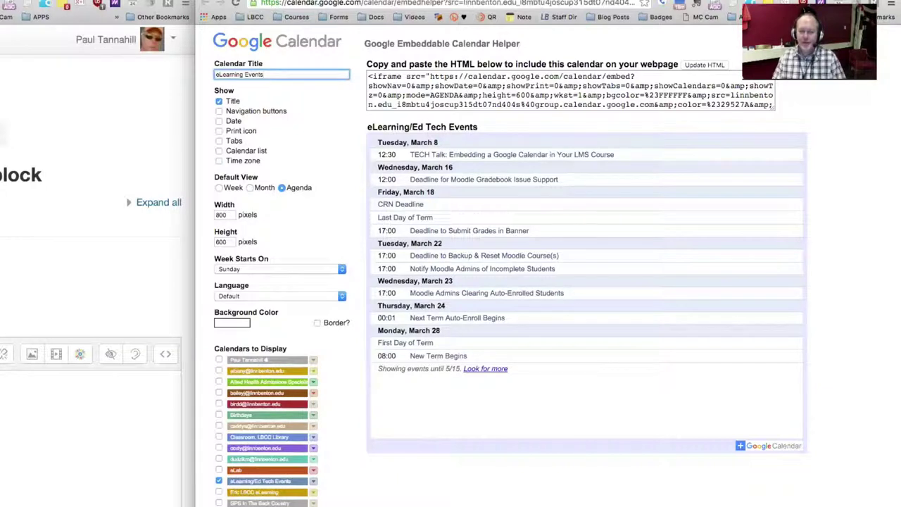
{"action": "left_click", "coordinate": [245, 73]}
{"action": "type", "text": "/Ed Tech"}
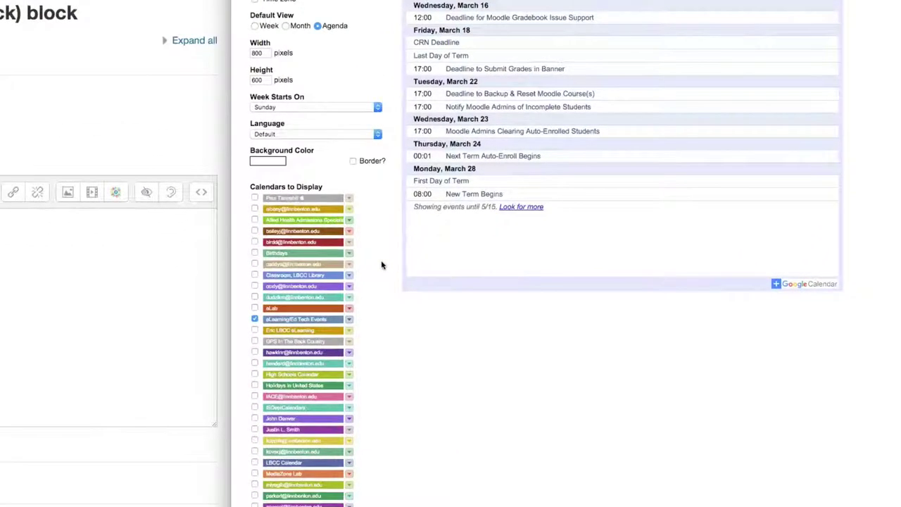
Include the MediaZone Lab and eLab calendars in the embedded calendar's display
{"action": "scroll", "coordinate": [381, 264], "scroll_direction": "down", "scroll_amount": 5}
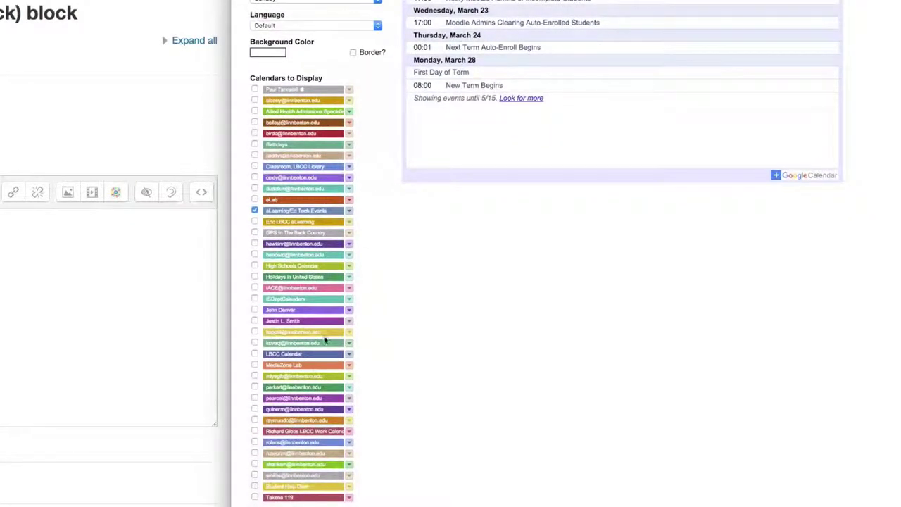
{"action": "left_click", "coordinate": [255, 366]}
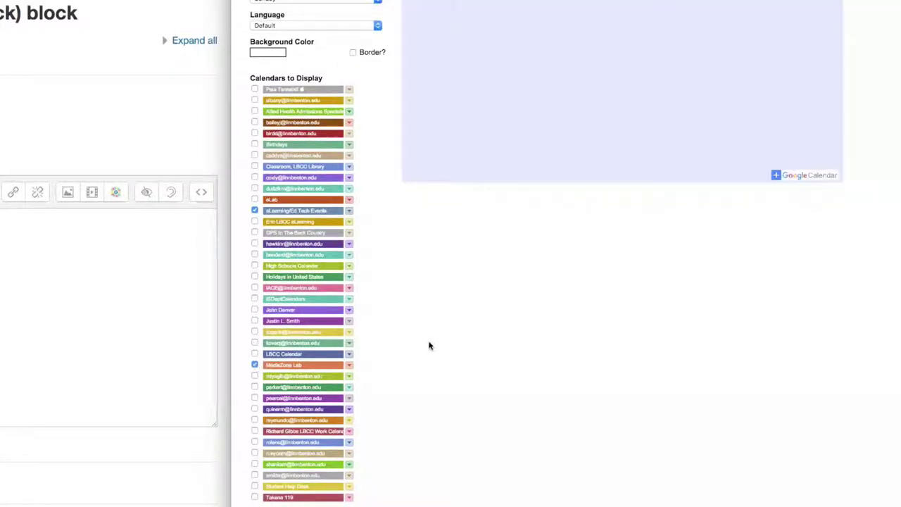
{"action": "scroll", "coordinate": [417, 338], "scroll_direction": "up", "scroll_amount": 3}
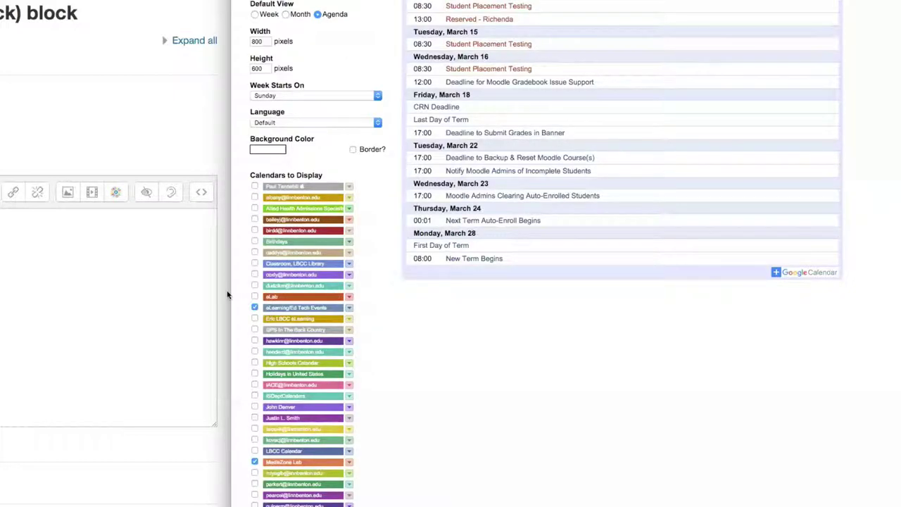
{"action": "left_click", "coordinate": [254, 297]}
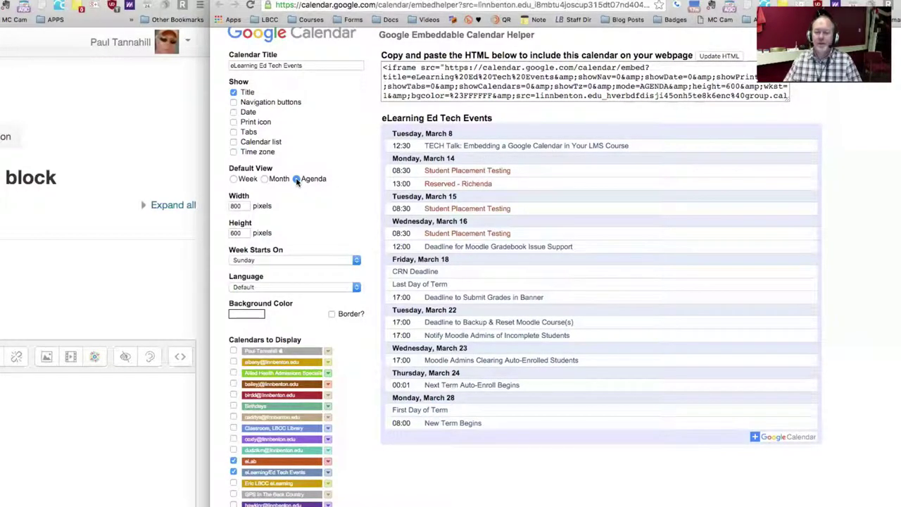
Preview the Month and Week default views of the embedded calendar and return to Agenda
{"action": "left_click", "coordinate": [265, 179]}
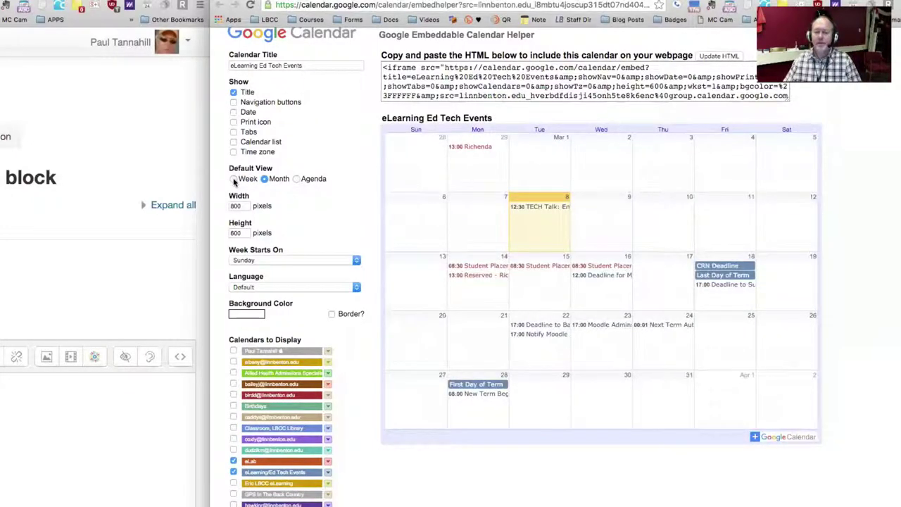
{"action": "left_click", "coordinate": [234, 180]}
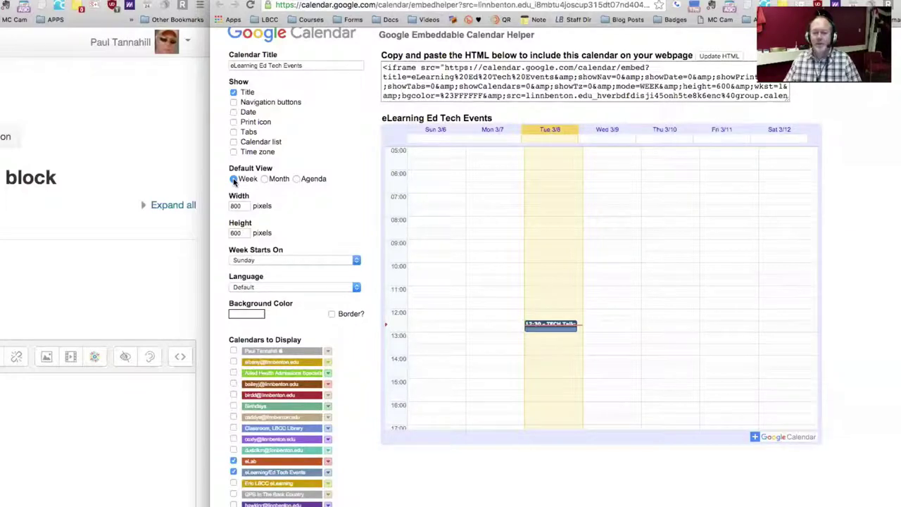
{"action": "left_click", "coordinate": [296, 180]}
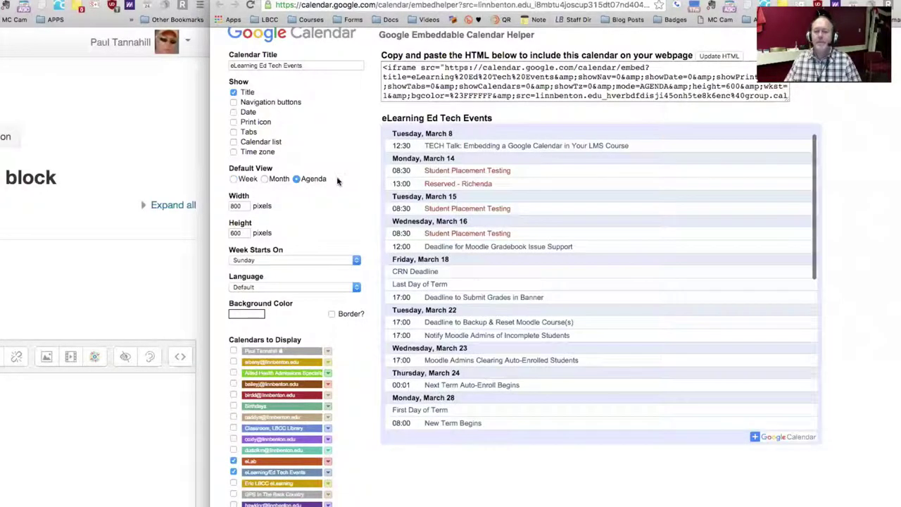
Set the embedded calendar's width to 200 pixels and its height to 300 pixels
{"action": "double_click", "coordinate": [236, 206]}
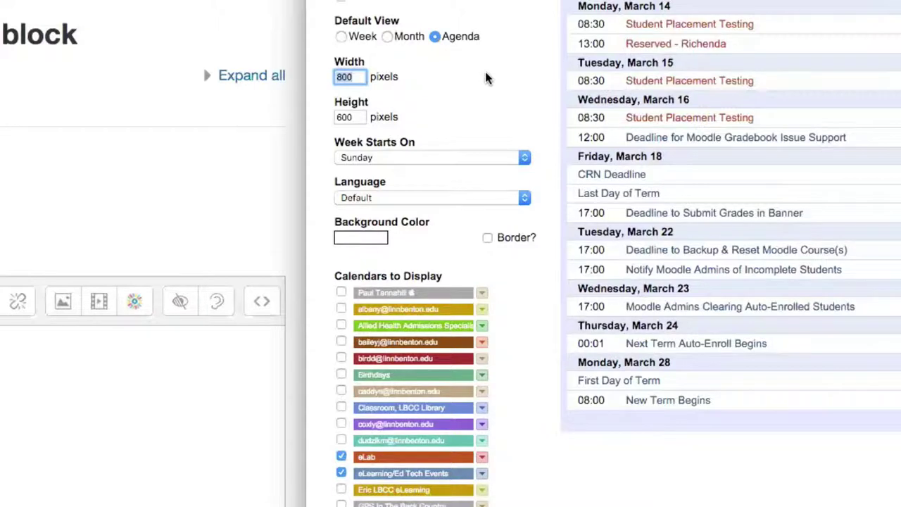
{"action": "type", "text": "200"}
{"action": "key", "text": "Tab"}
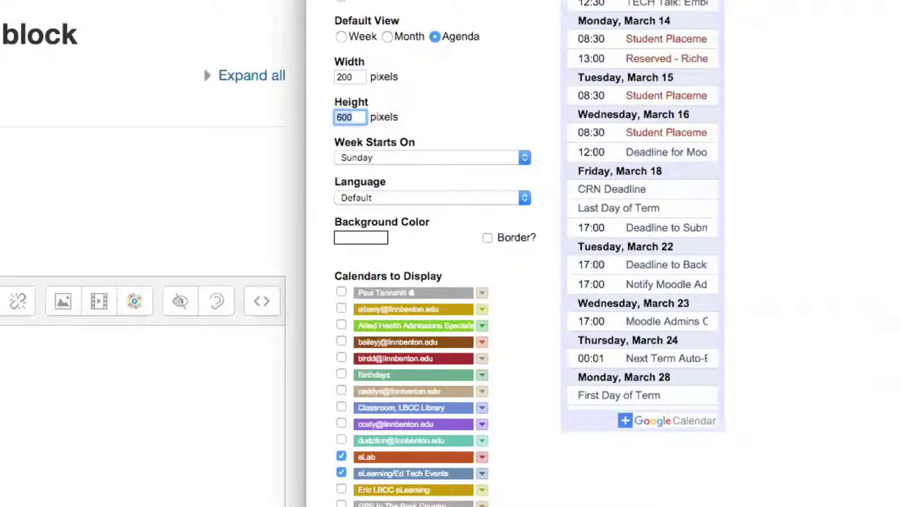
{"action": "type", "text": "300"}
{"action": "key", "text": "Tab"}
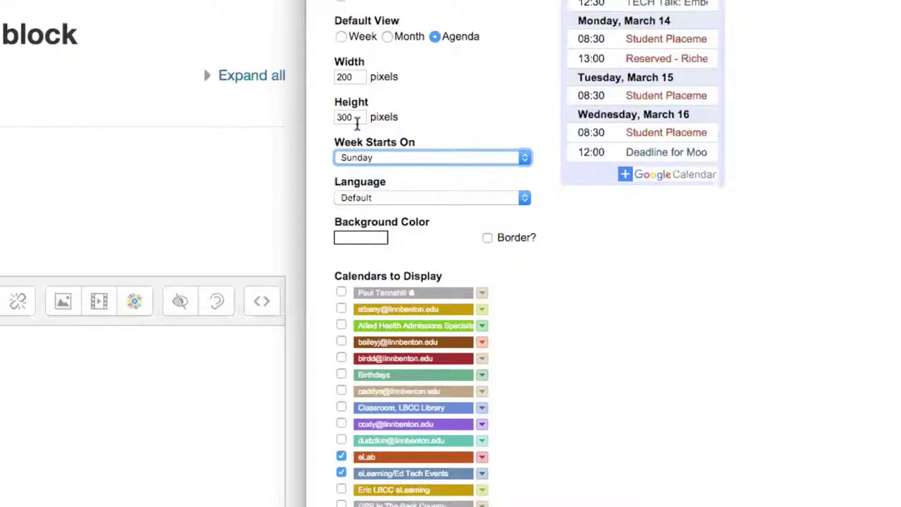
Increase the embedded calendar's height to 400 pixels
{"action": "left_click", "coordinate": [354, 118]}
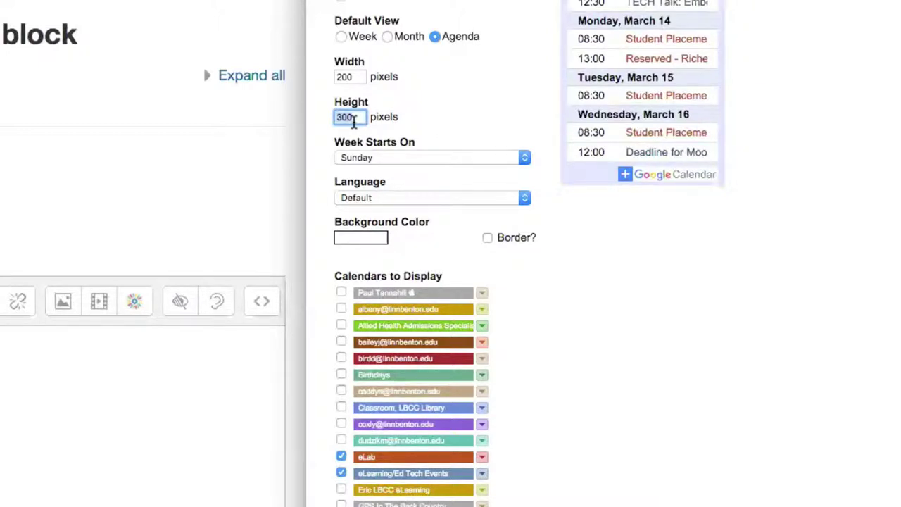
{"action": "type", "text": "400"}
{"action": "key", "text": "shift+Tab"}
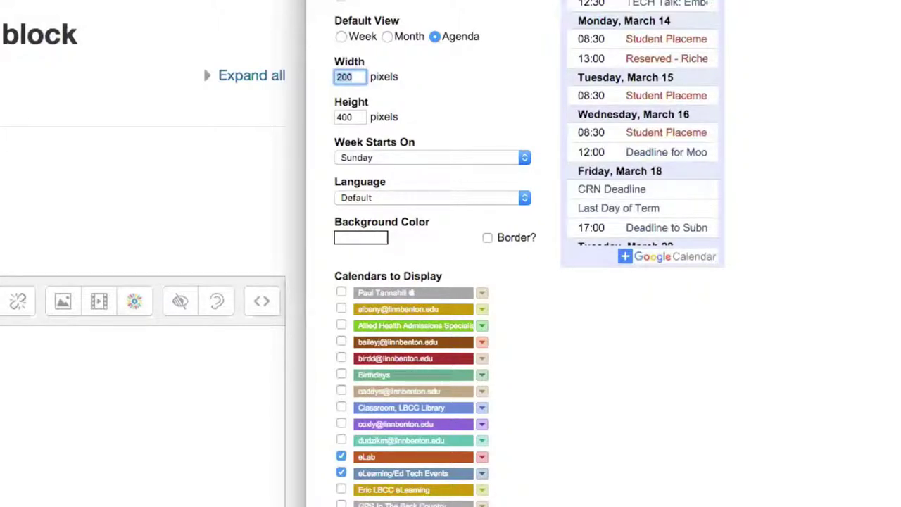
Set the embedded calendar's height to 350 pixels
{"action": "key", "text": "Tab"}
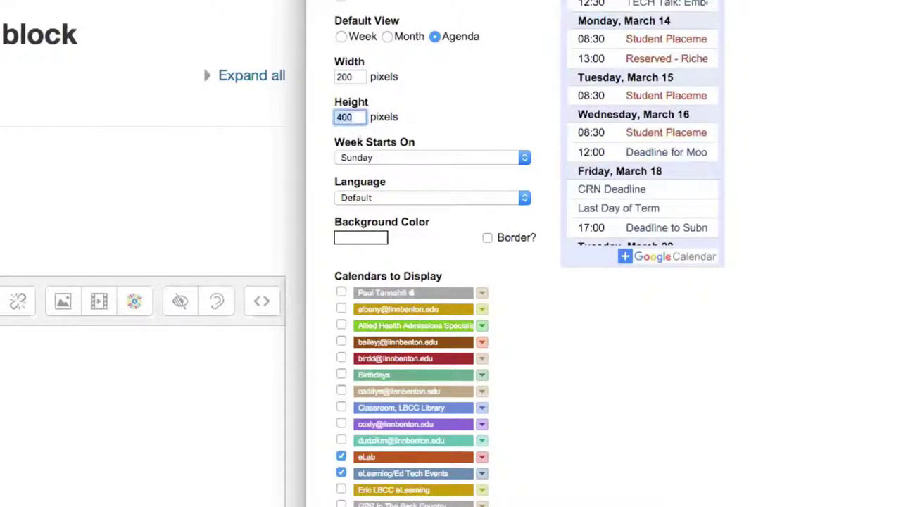
{"action": "type", "text": "350"}
{"action": "key", "text": "shift+Tab"}
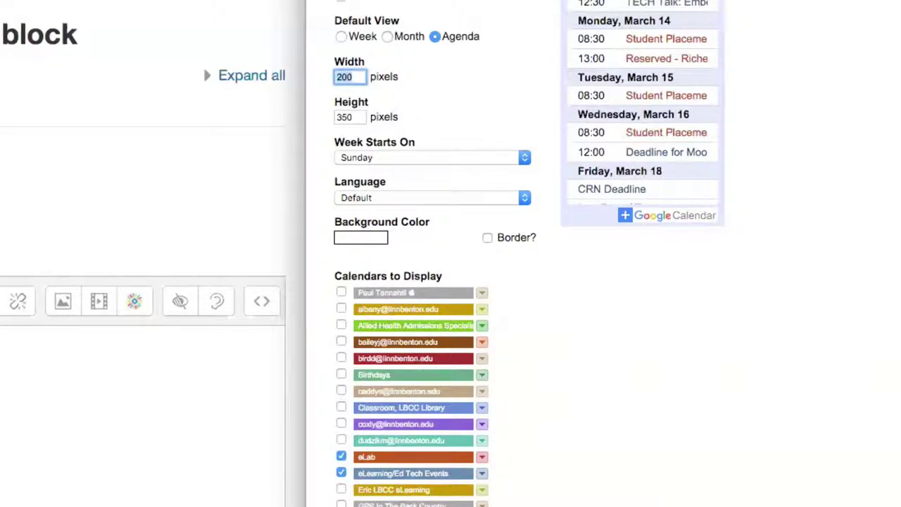
Copy the generated iframe HTML code for the customized calendar
{"action": "left_click", "coordinate": [203, 66]}
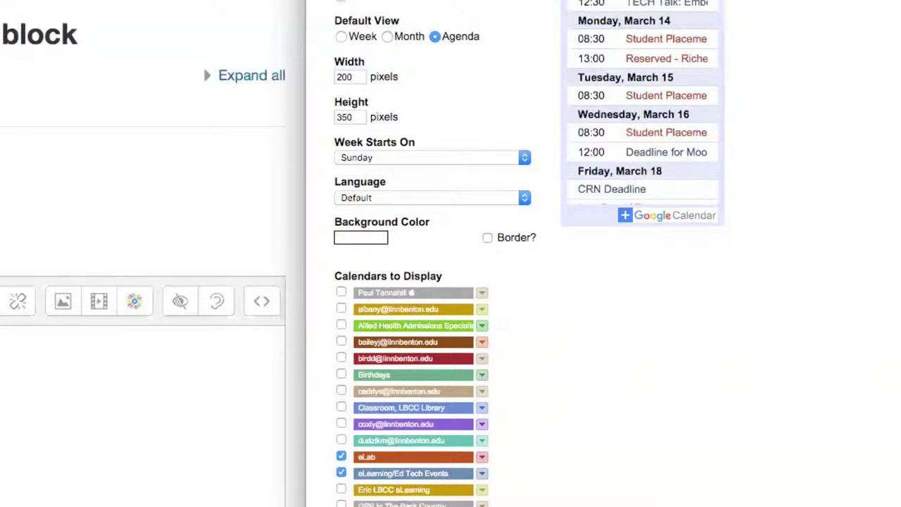
{"action": "right_click", "coordinate": [702, 1]}
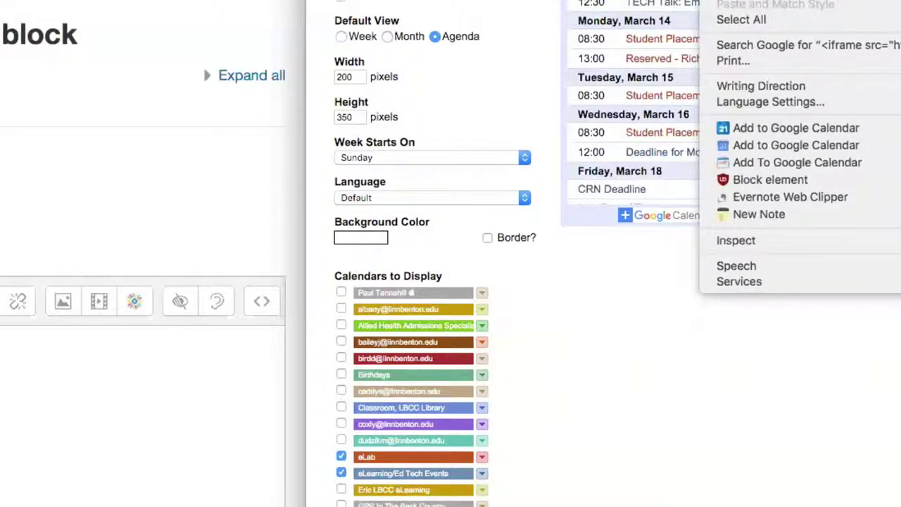
{"action": "key", "text": "Escape"}
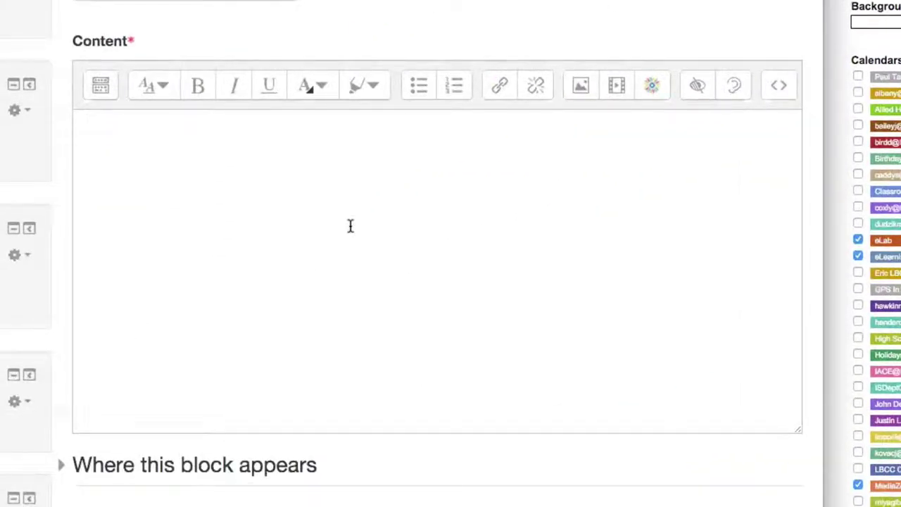
{"action": "left_click", "coordinate": [350, 226]}
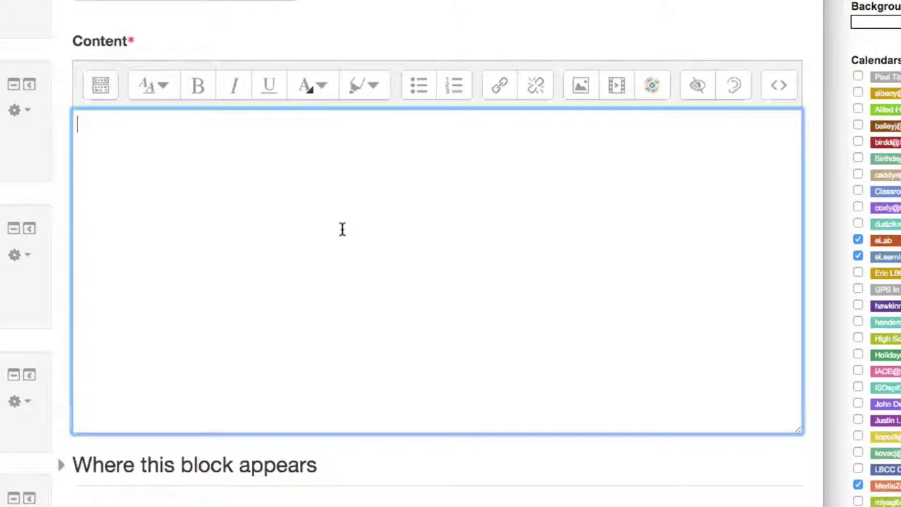
{"action": "right_click", "coordinate": [346, 228]}
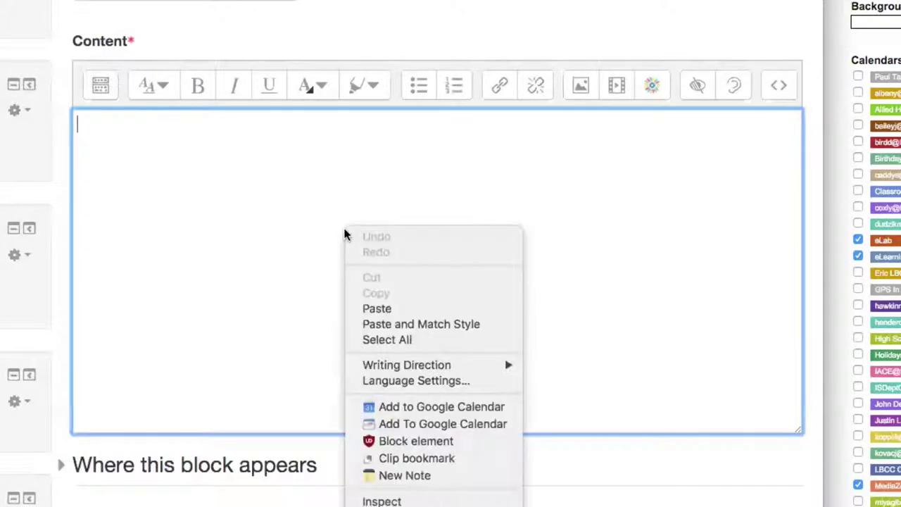
{"action": "left_click", "coordinate": [266, 140]}
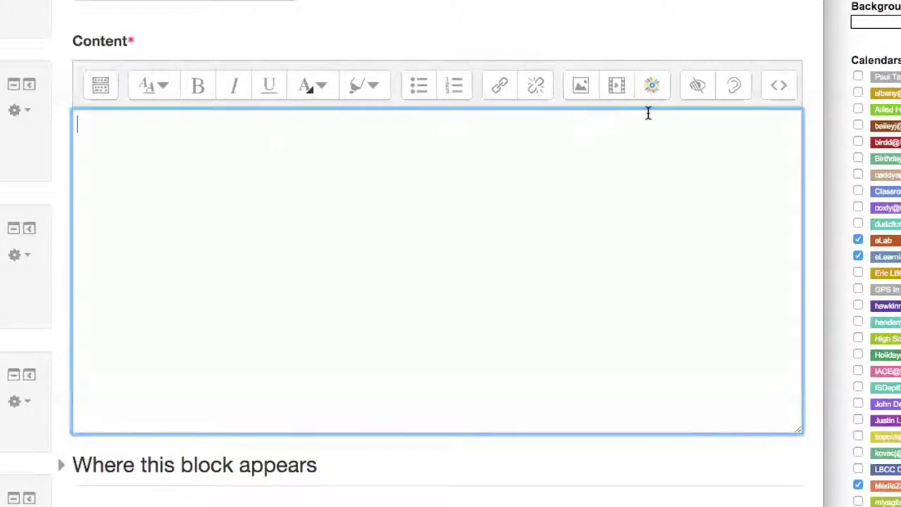
Switch the block's Content editor to HTML source and paste the calendar's iframe code into it
{"action": "left_click", "coordinate": [780, 87]}
{"action": "left_click", "coordinate": [540, 229]}
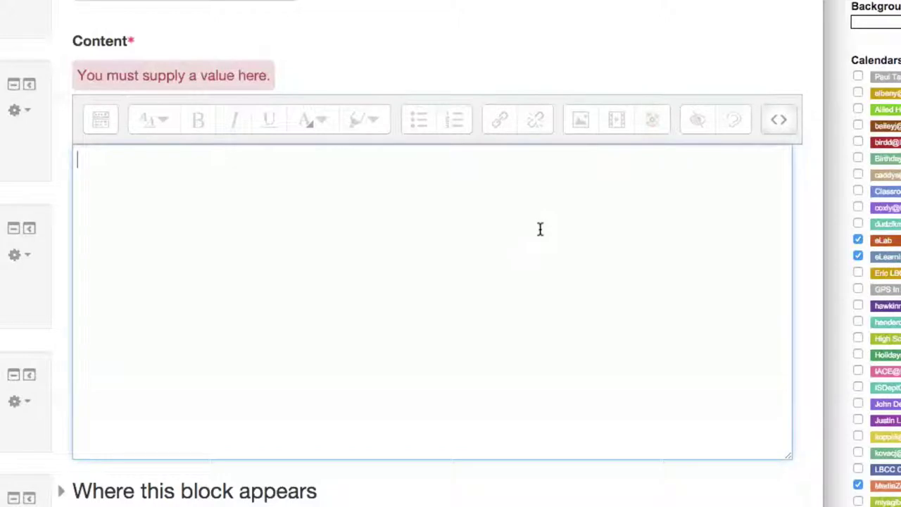
{"action": "right_click", "coordinate": [435, 209]}
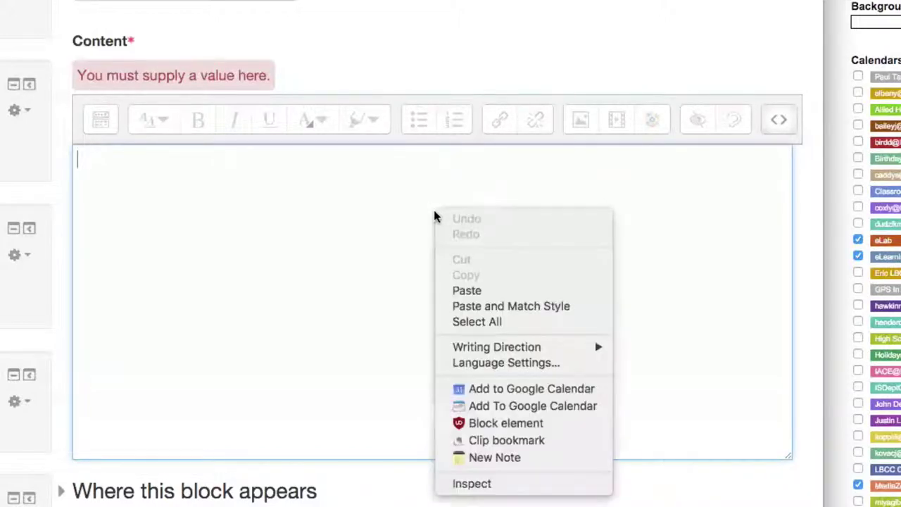
{"action": "left_click", "coordinate": [472, 292]}
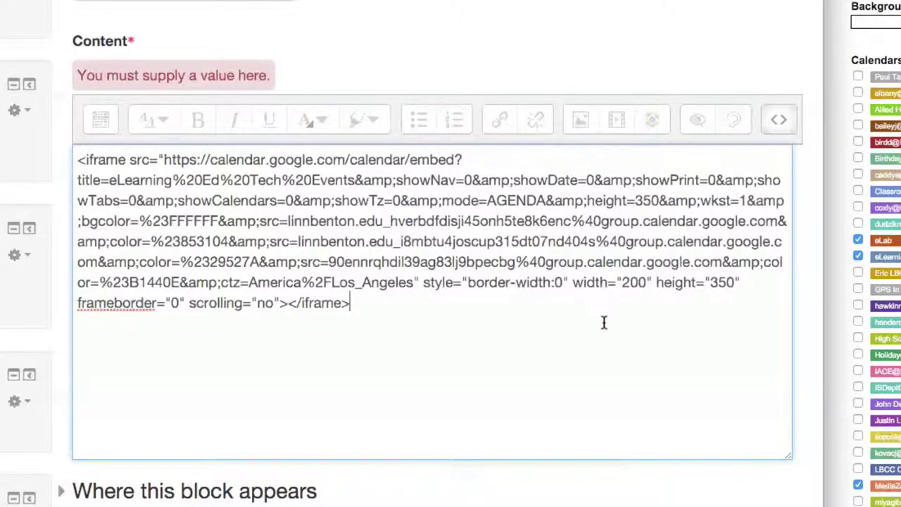
Save the HTML block's changes and browse the upcoming events in the embedded agenda on the course page
{"action": "scroll", "coordinate": [604, 322], "scroll_direction": "down", "scroll_amount": 5}
{"action": "left_click", "coordinate": [135, 352]}
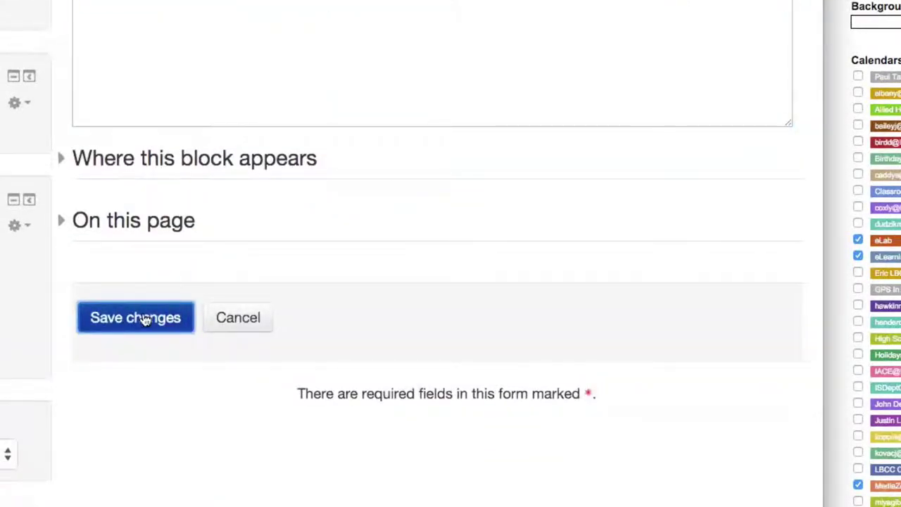
{"action": "left_click", "coordinate": [145, 319]}
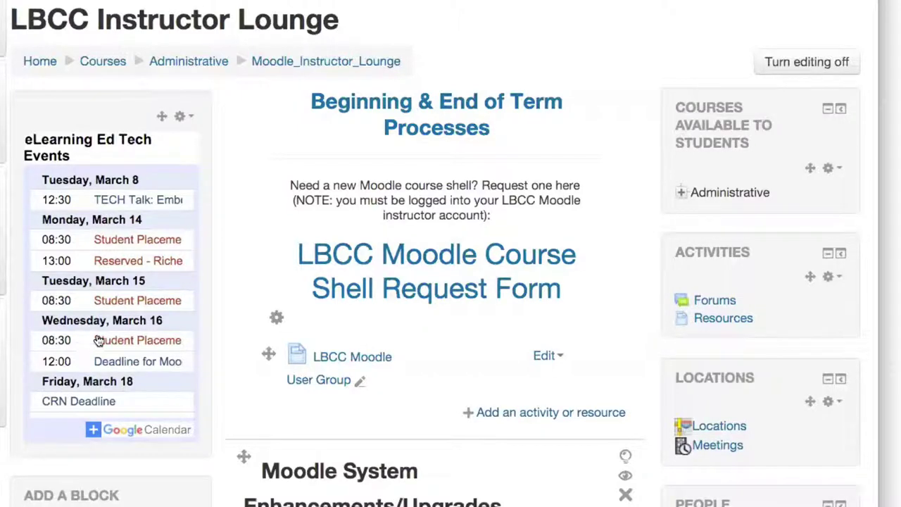
{"action": "scroll", "coordinate": [97, 337], "scroll_direction": "down", "scroll_amount": 3}
{"action": "scroll", "coordinate": [96, 337], "scroll_direction": "down", "scroll_amount": 5}
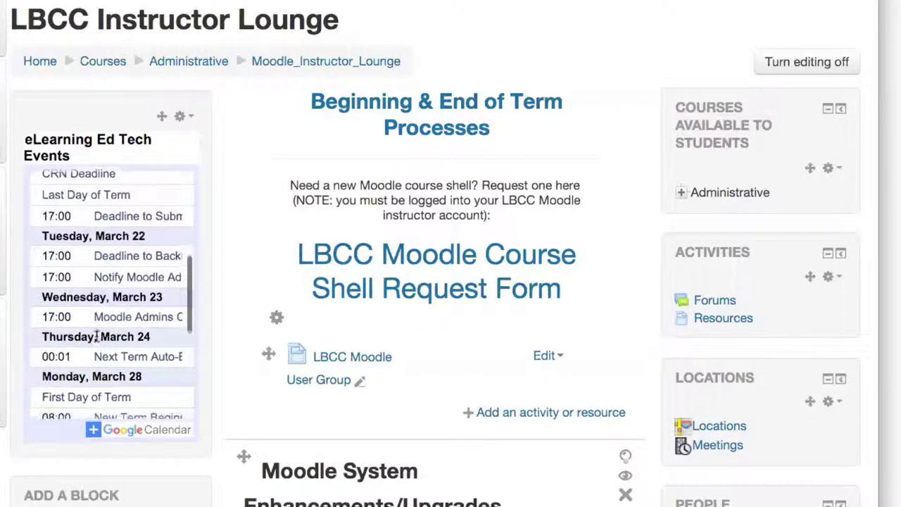
{"action": "scroll", "coordinate": [97, 336], "scroll_direction": "down", "scroll_amount": 5}
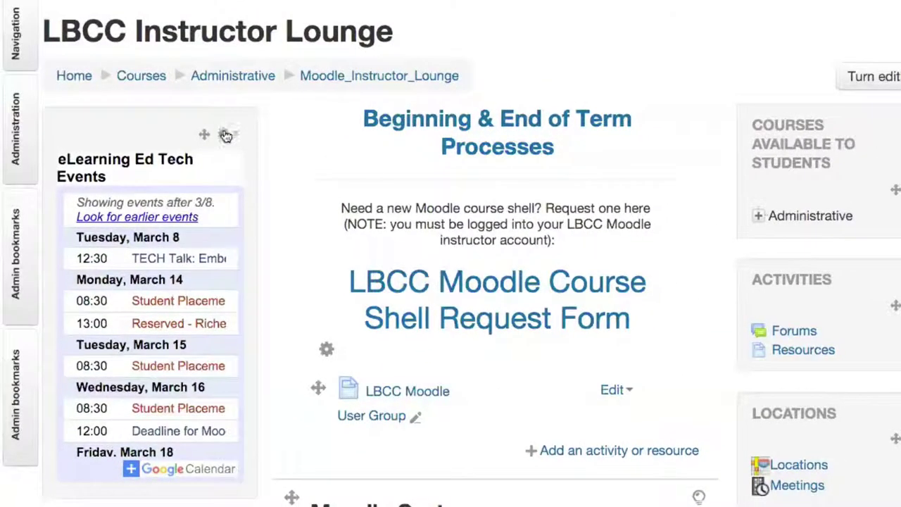
Open the configuration of the HTML block holding the calendar and expand its On this page and Where this block appears settings
{"action": "left_click", "coordinate": [225, 136]}
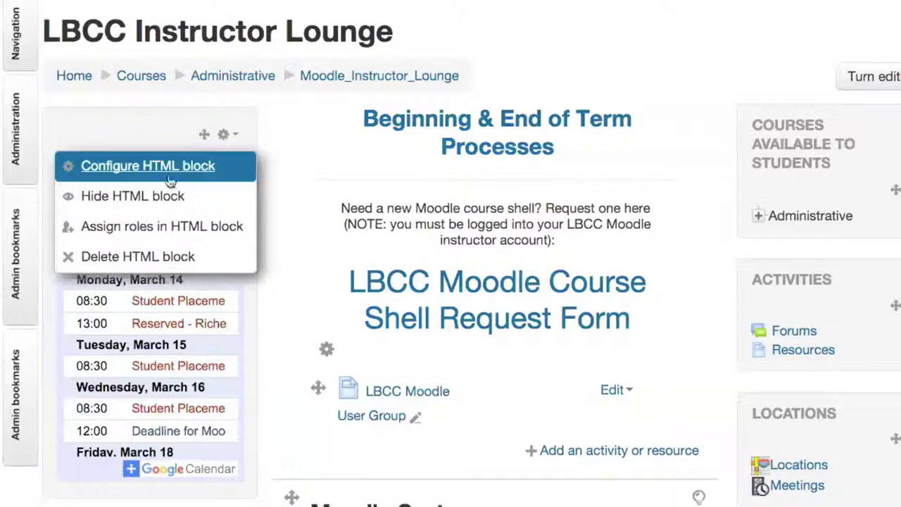
{"action": "left_click", "coordinate": [107, 167]}
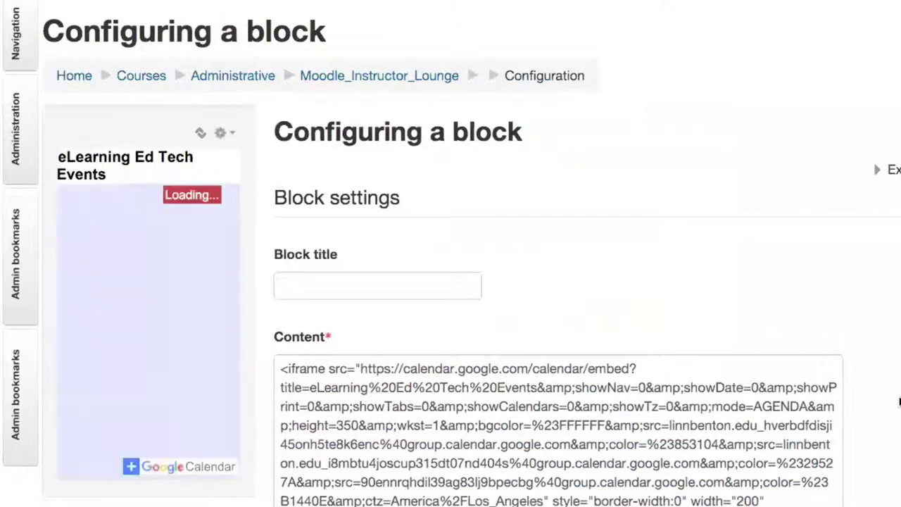
{"action": "scroll", "coordinate": [899, 401], "scroll_direction": "down", "scroll_amount": 1}
{"action": "scroll", "coordinate": [899, 401], "scroll_direction": "down", "scroll_amount": 10}
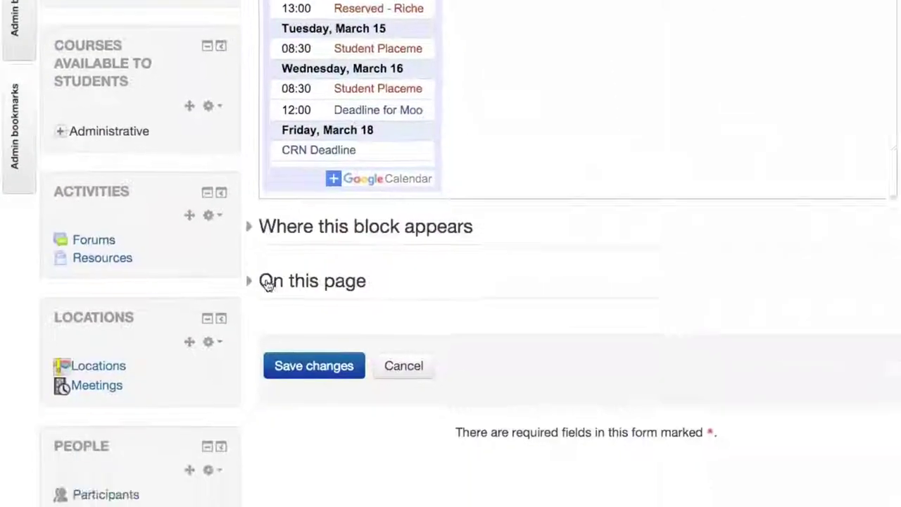
{"action": "scroll", "coordinate": [257, 253], "scroll_direction": "down", "scroll_amount": 1}
{"action": "left_click", "coordinate": [247, 232]}
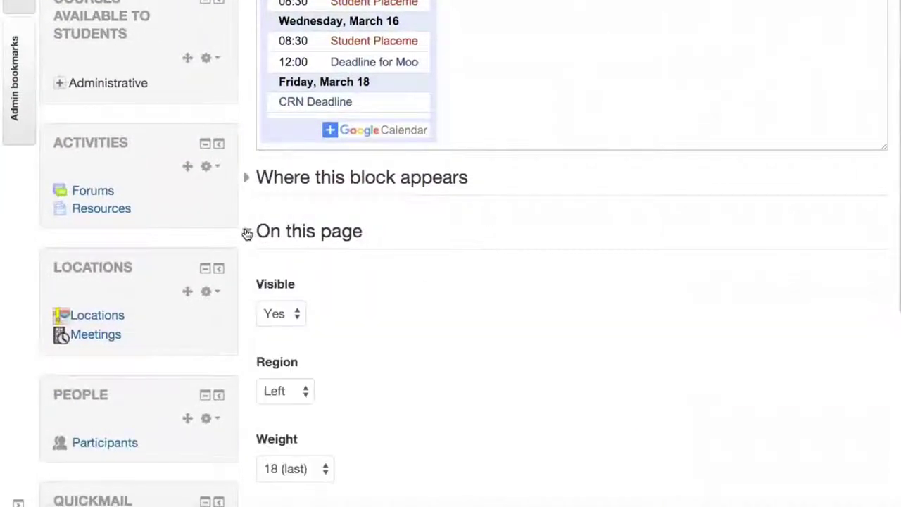
{"action": "left_click", "coordinate": [247, 181]}
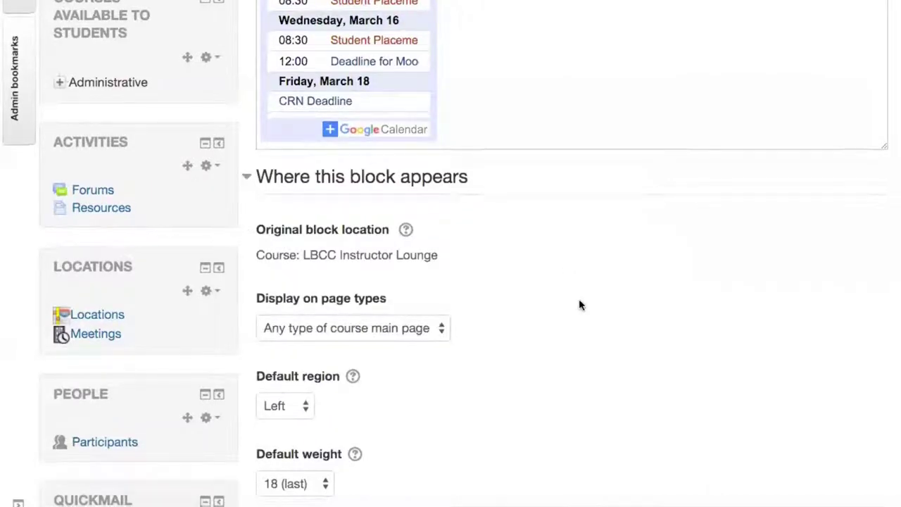
Set the block's region on this page to Right and its weight to -9, and save the changes
{"action": "scroll", "coordinate": [579, 298], "scroll_direction": "down", "scroll_amount": 4}
{"action": "scroll", "coordinate": [576, 292], "scroll_direction": "down", "scroll_amount": 5}
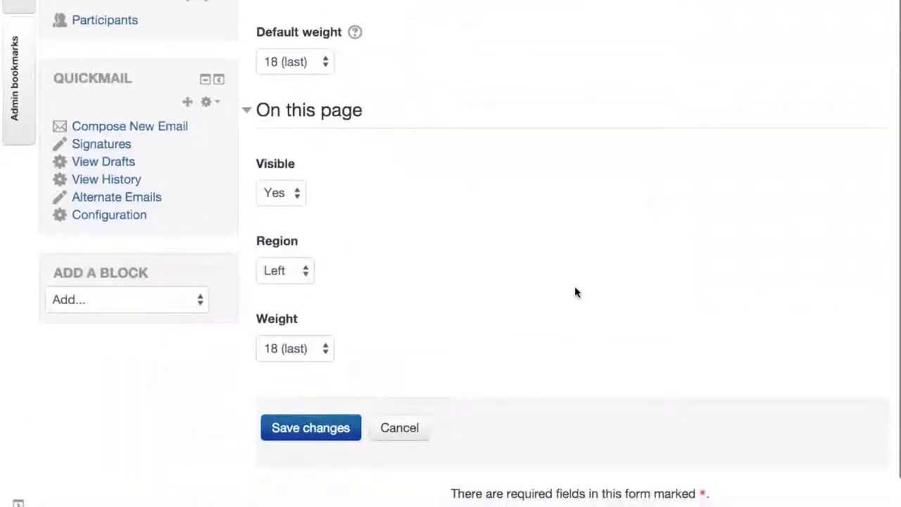
{"action": "left_click", "coordinate": [286, 274]}
{"action": "left_click", "coordinate": [276, 289]}
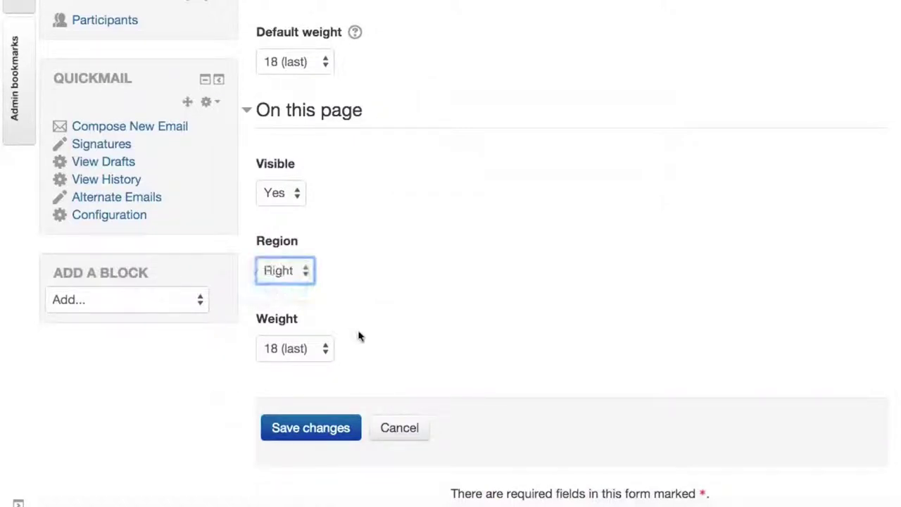
{"action": "left_click", "coordinate": [305, 349]}
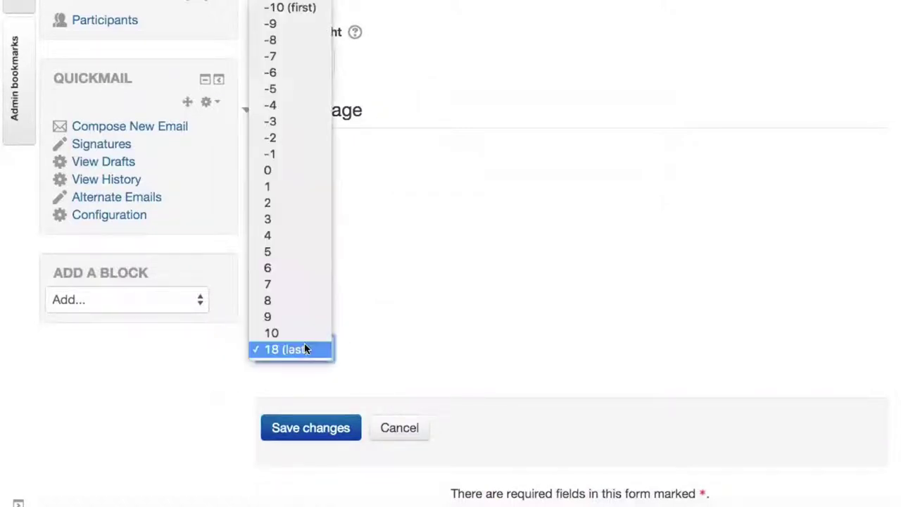
{"action": "left_click", "coordinate": [275, 25]}
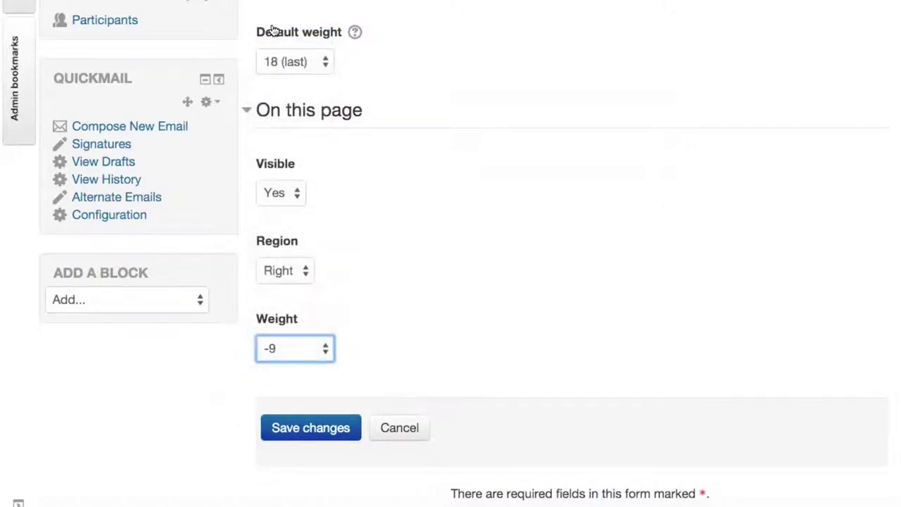
{"action": "left_click", "coordinate": [306, 429]}
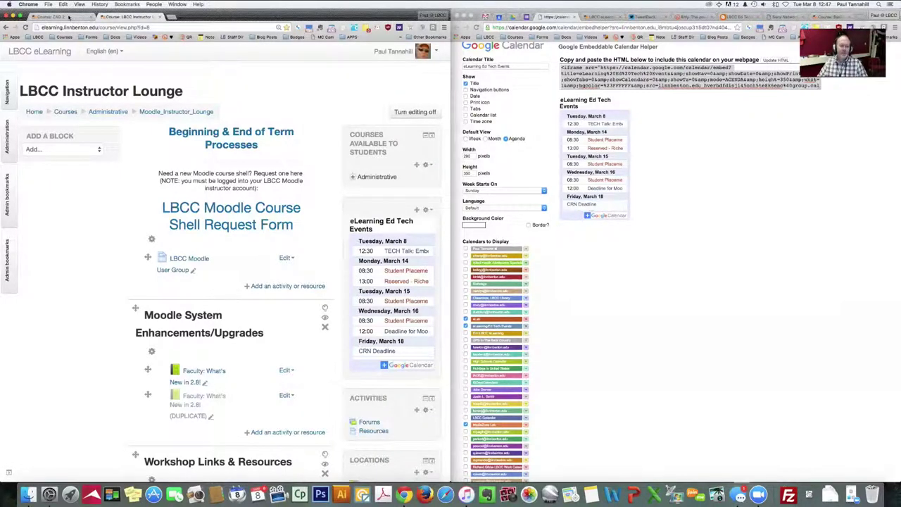
Compare the LBCC Instructor Lounge course side by side with the CAD 2 course, then return its tab to the original window
{"action": "left_click", "coordinate": [69, 15]}
{"action": "left_click", "coordinate": [123, 15]}
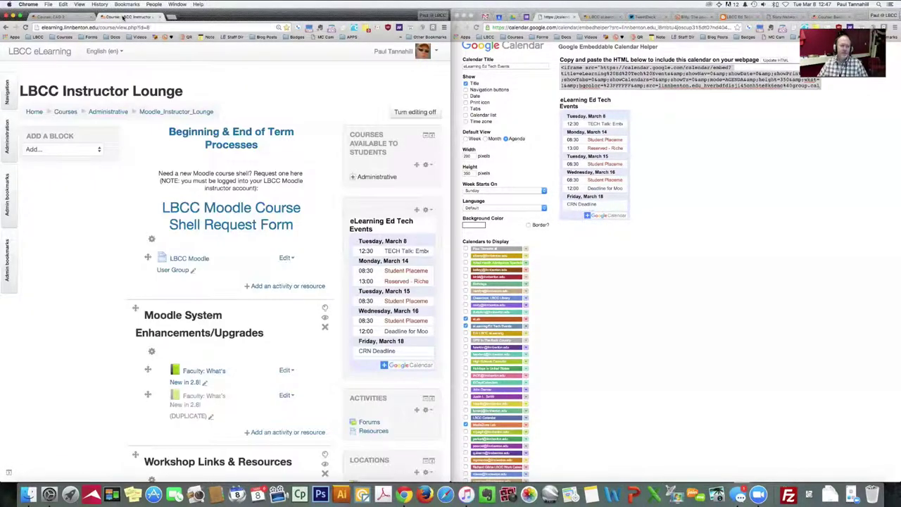
{"action": "left_click_drag", "start_coordinate": [123, 16], "coordinate": [591, 25]}
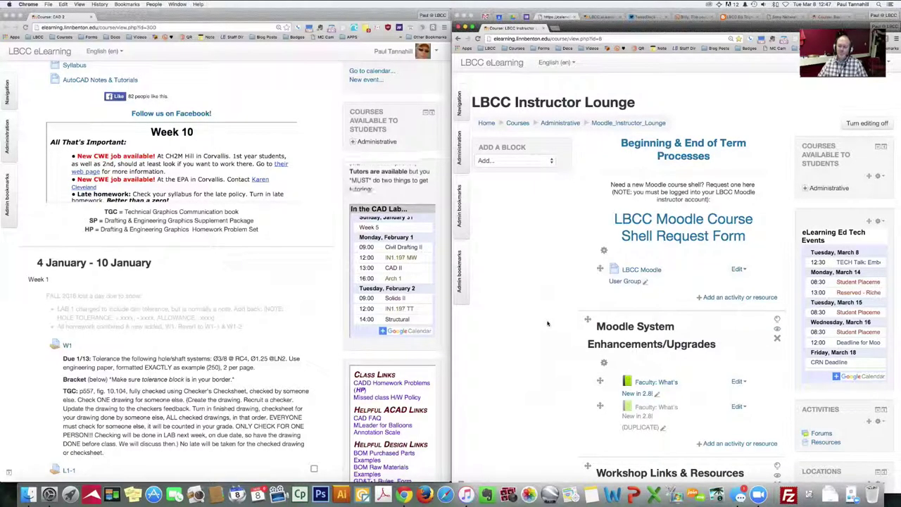
{"action": "scroll", "coordinate": [539, 326], "scroll_direction": "down", "scroll_amount": 3}
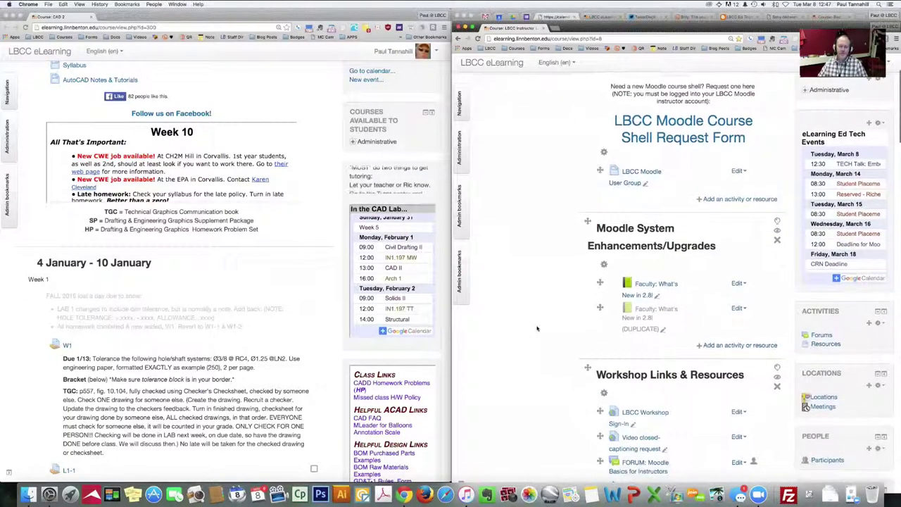
{"action": "scroll", "coordinate": [537, 328], "scroll_direction": "down", "scroll_amount": 1}
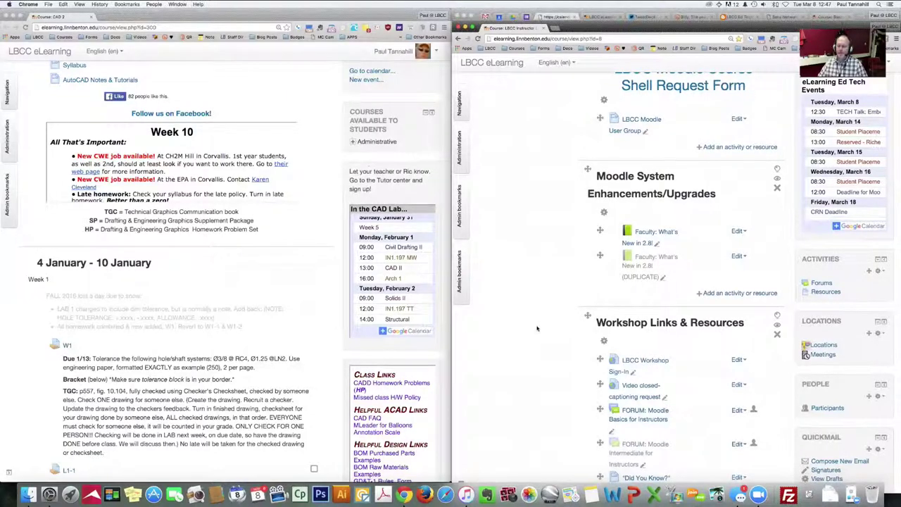
{"action": "scroll", "coordinate": [538, 329], "scroll_direction": "up", "scroll_amount": 3}
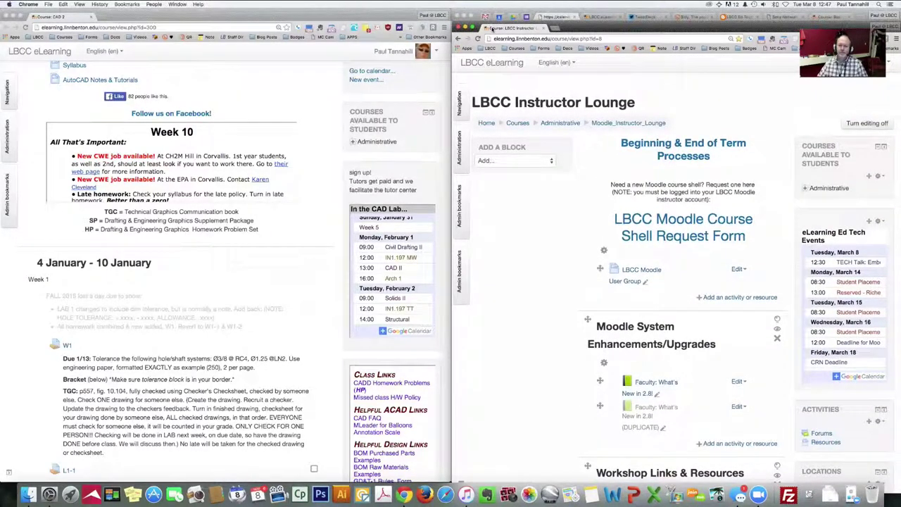
{"action": "left_click_drag", "start_coordinate": [492, 28], "coordinate": [113, 19]}
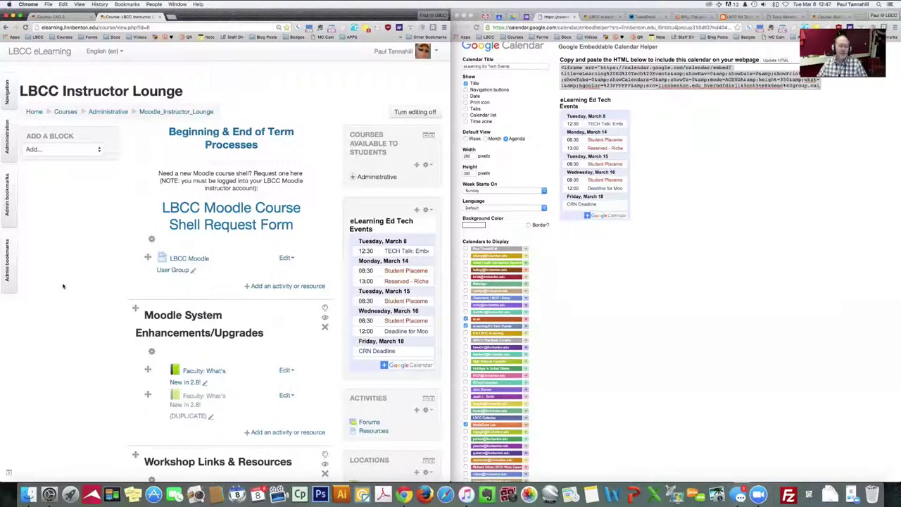
Return to the Google Calendar page, dismiss the Calendar Address dialog and leave the eLearning/Ed Tech Events details without saving
{"action": "left_click", "coordinate": [638, 255]}
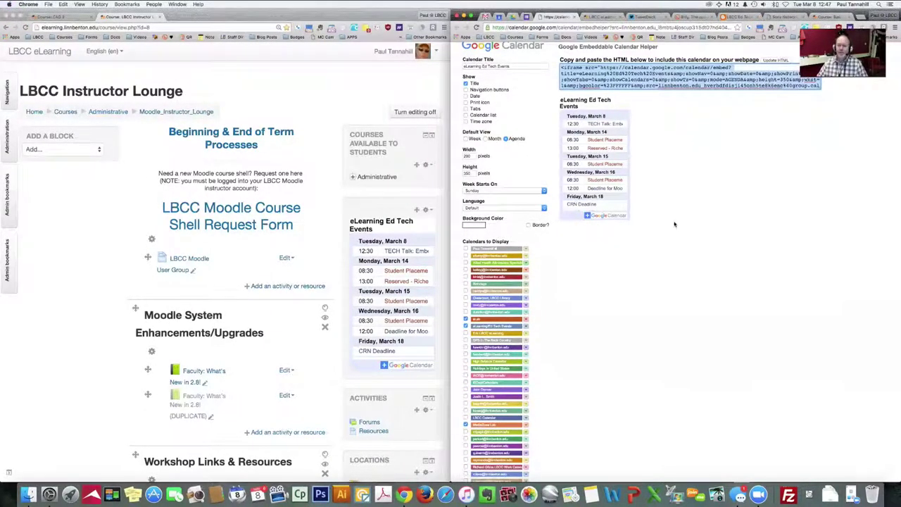
{"action": "scroll", "coordinate": [659, 247], "scroll_direction": "up", "scroll_amount": 1}
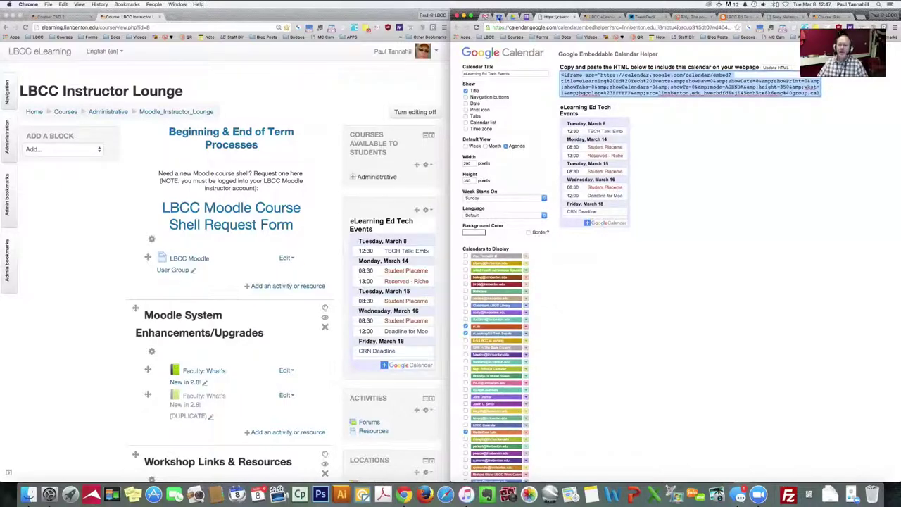
{"action": "left_click", "coordinate": [499, 16]}
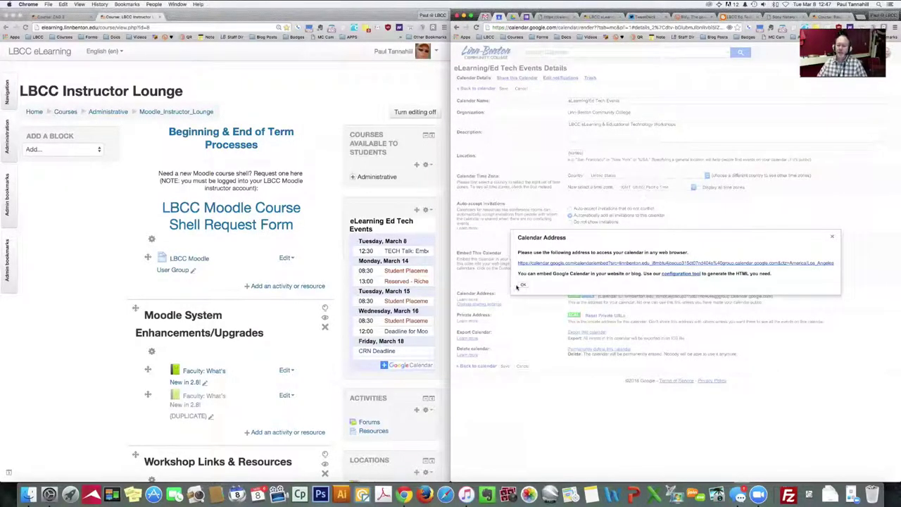
{"action": "left_click", "coordinate": [523, 285]}
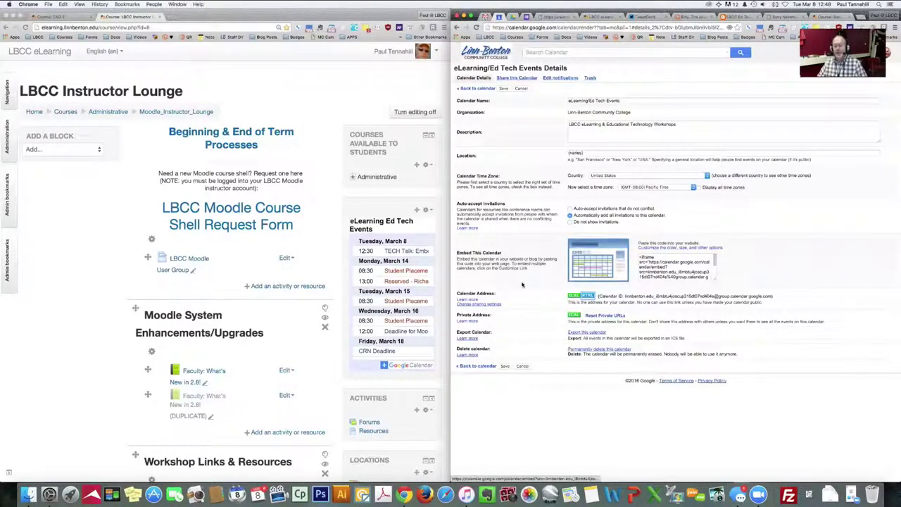
{"action": "left_click", "coordinate": [522, 89]}
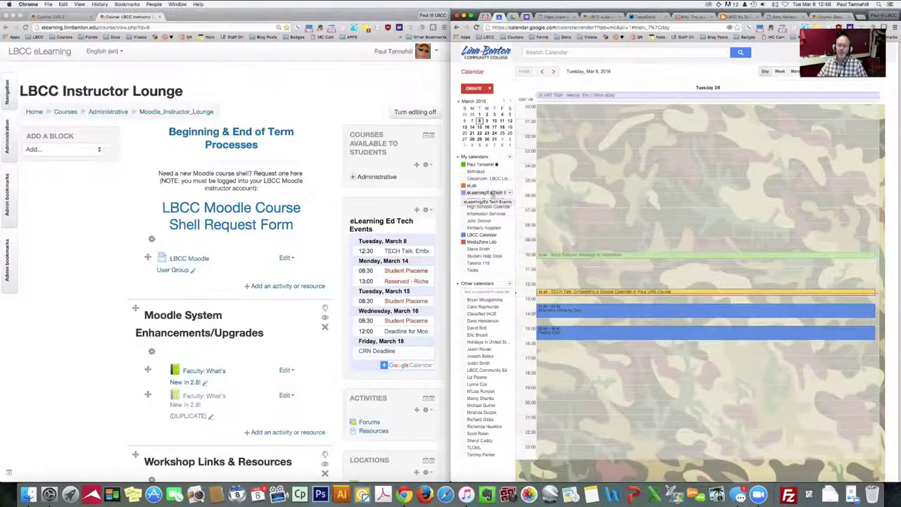
Open the eLearning/Ed Tech Events calendar's settings and launch the embed configuration tool from its HTML calendar address
{"action": "left_click", "coordinate": [509, 193]}
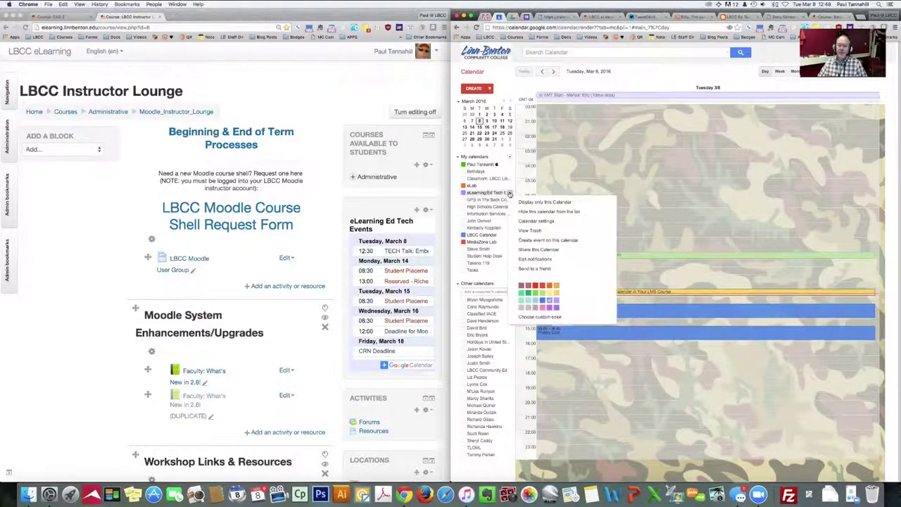
{"action": "left_click", "coordinate": [547, 220]}
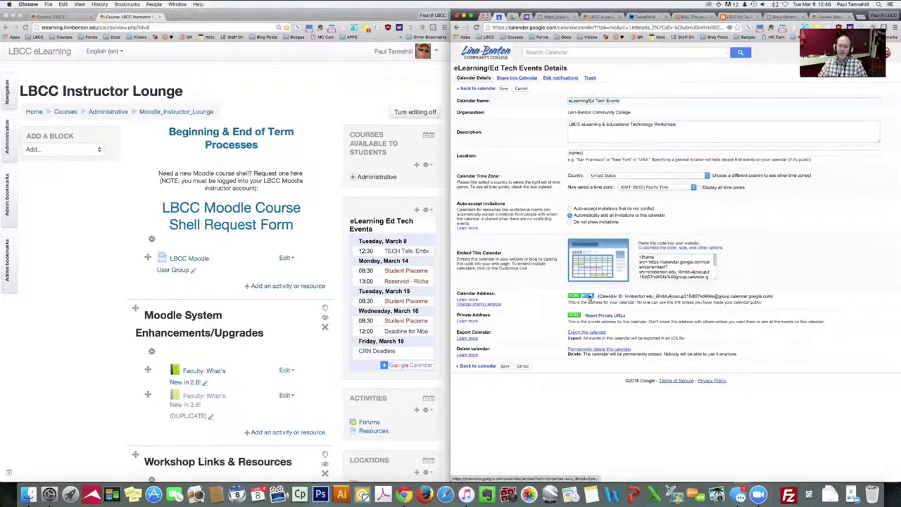
{"action": "left_click", "coordinate": [589, 297]}
{"action": "left_click", "coordinate": [677, 274]}
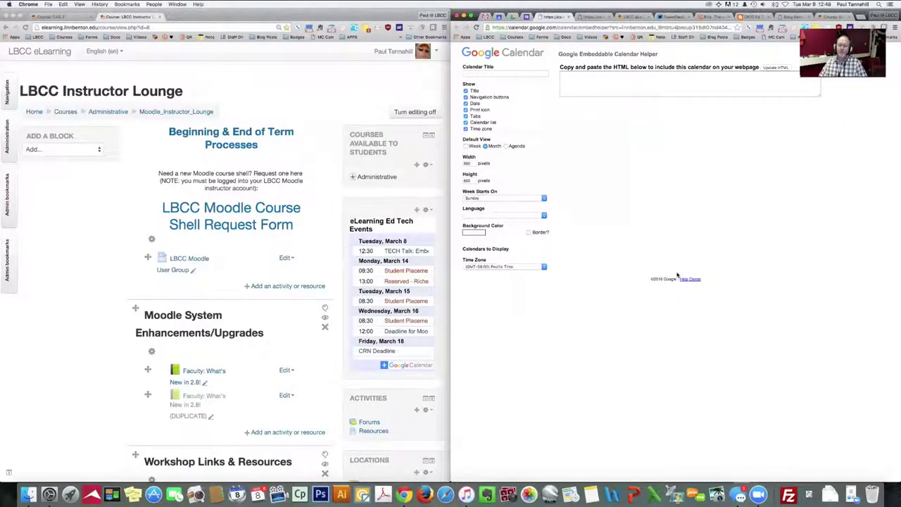